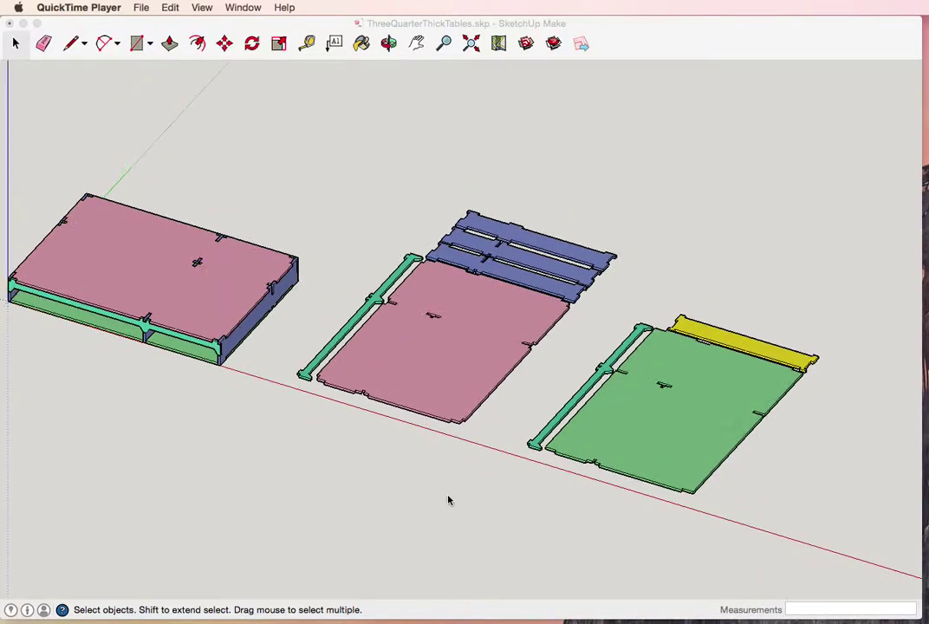
Step: Bring SketchUp forward and orbit around the three flat-packed tables, including a low view of the left one
scroll(448, 500, "down", 2)
left_click(194, 25)
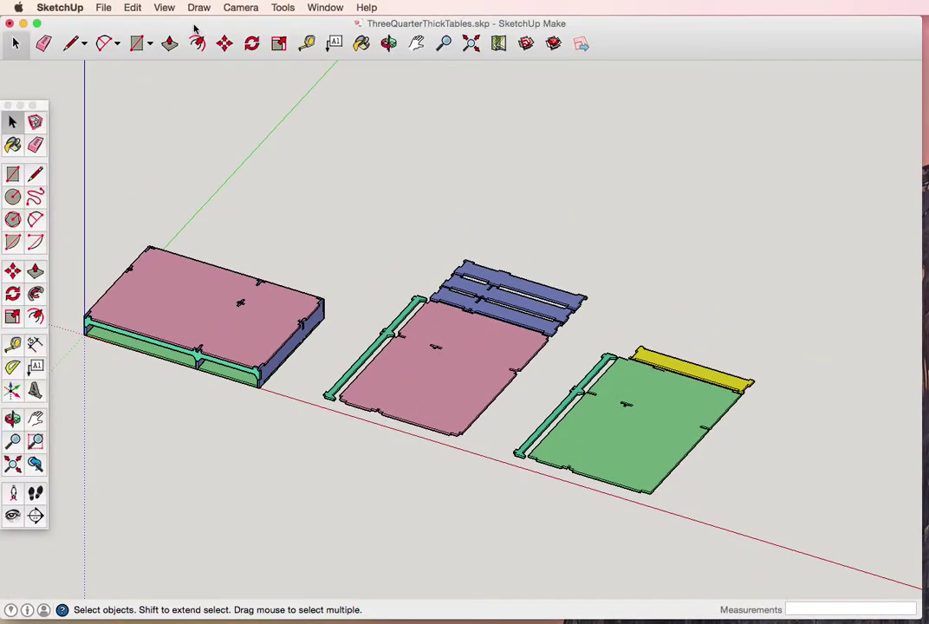
scroll(504, 431, "up", 1)
scroll(504, 431, "down", 2)
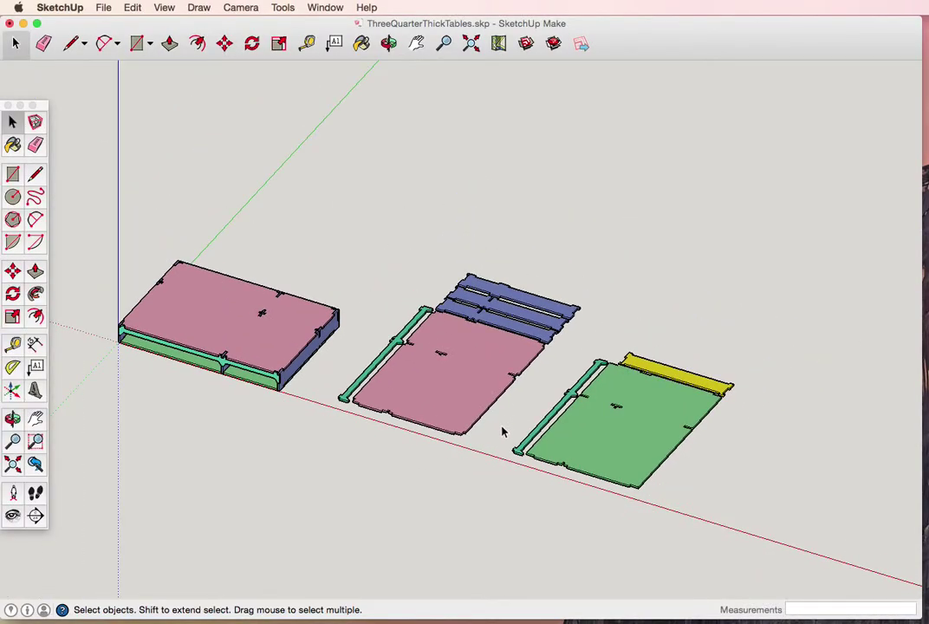
mouse_move(524, 442)
middle_mouse_down()
mouse_move(481, 361)
mouse_move(529, 415)
mouse_move(577, 442)
middle_mouse_up()
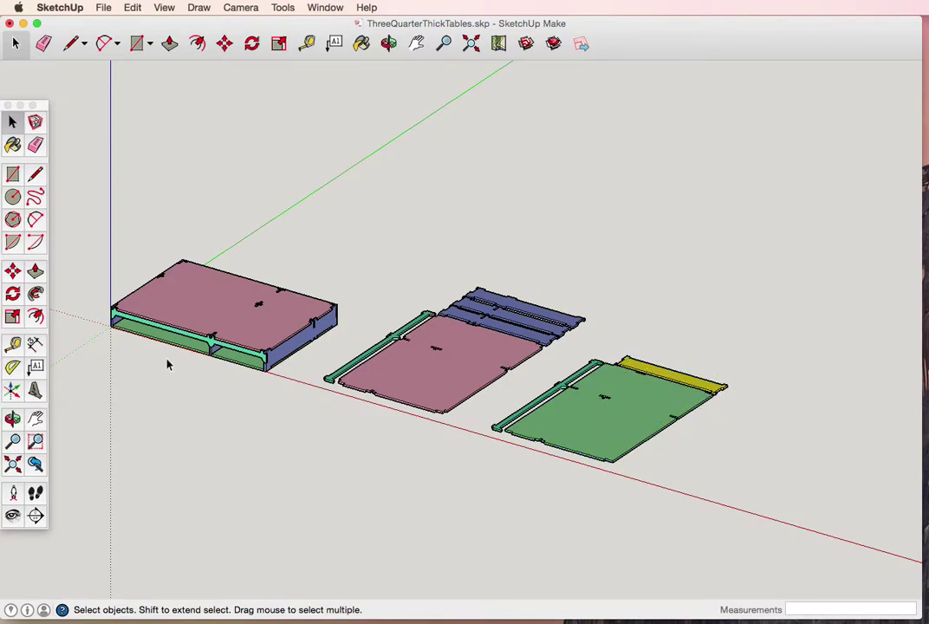
scroll(150, 304, "up", 2)
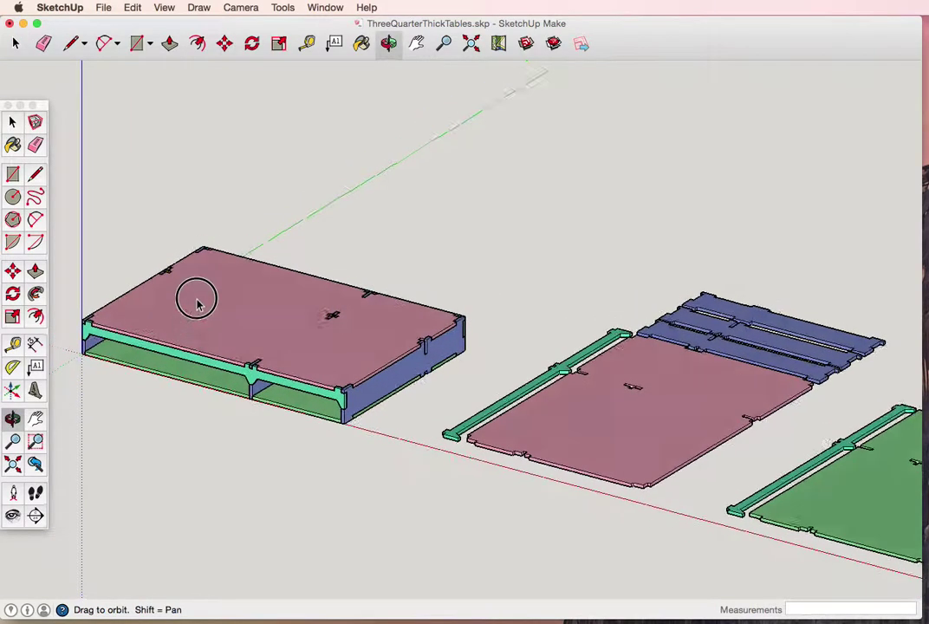
mouse_move(197, 297)
middle_mouse_down()
mouse_move(287, 180)
mouse_move(503, 296)
mouse_move(544, 363)
mouse_move(382, 365)
mouse_move(256, 397)
mouse_move(207, 387)
mouse_move(469, 309)
mouse_move(558, 167)
mouse_move(524, 253)
mouse_move(276, 347)
mouse_move(234, 374)
middle_mouse_up()
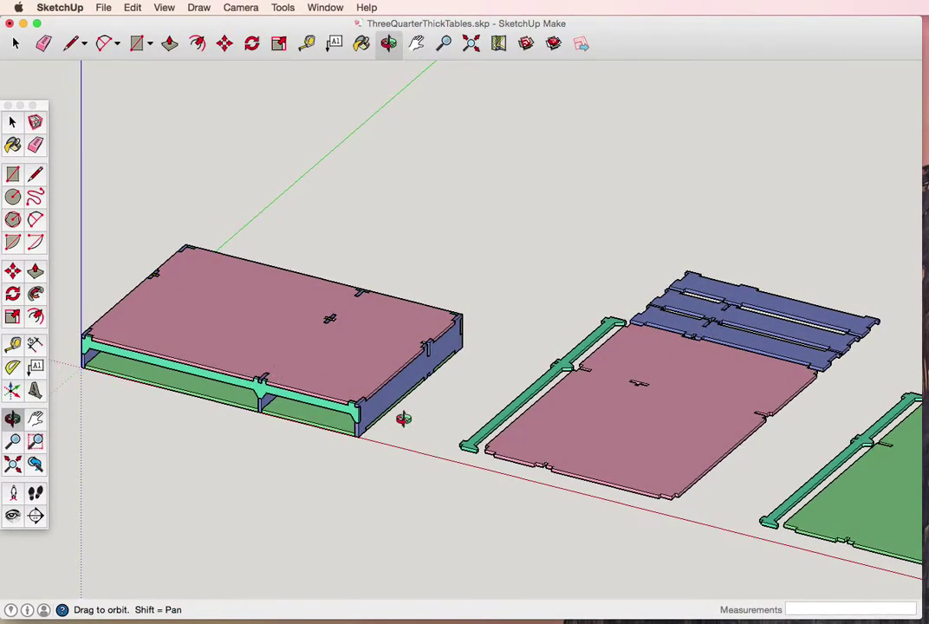
scroll(403, 418, "down", 2)
scroll(401, 419, "down", 3)
scroll(401, 419, "up", 2)
Step: Orbit to a front-on view of the tables and pan to centre the middle table
key("space")
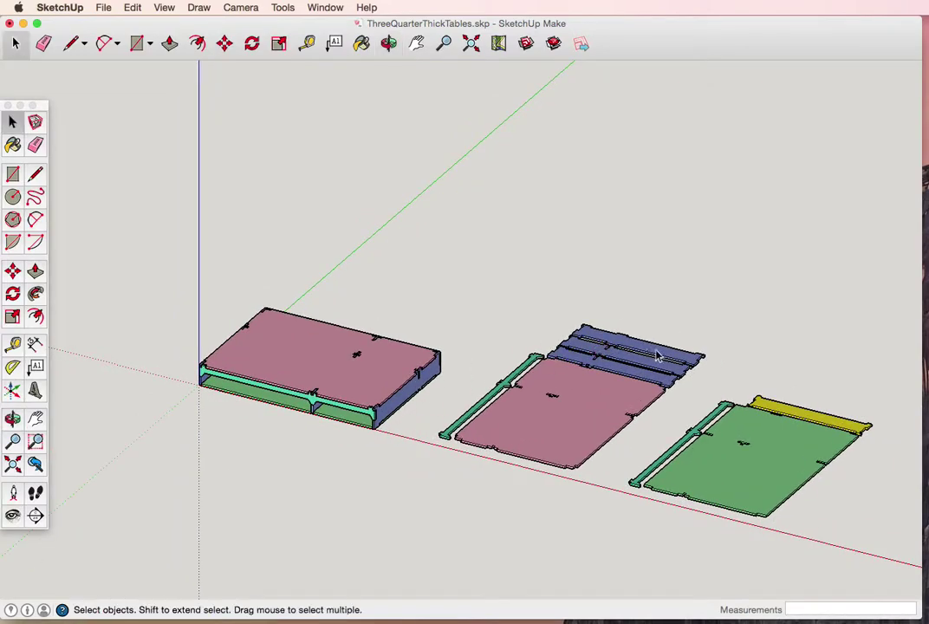
scroll(654, 371, "up", 2)
scroll(654, 371, "down", 2)
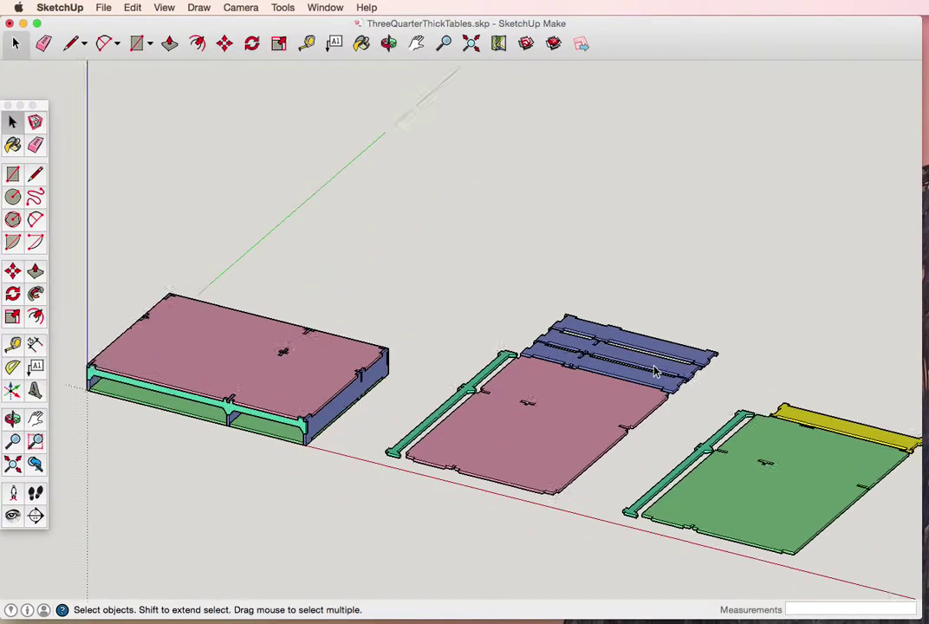
scroll(655, 371, "down", 1)
key("o")
mouse_move(416, 343)
left_mouse_down()
mouse_move(440, 357)
mouse_move(759, 302)
mouse_move(806, 284)
mouse_move(483, 426)
mouse_move(415, 436)
mouse_move(451, 460)
left_mouse_up()
scroll(598, 332, "up", 5)
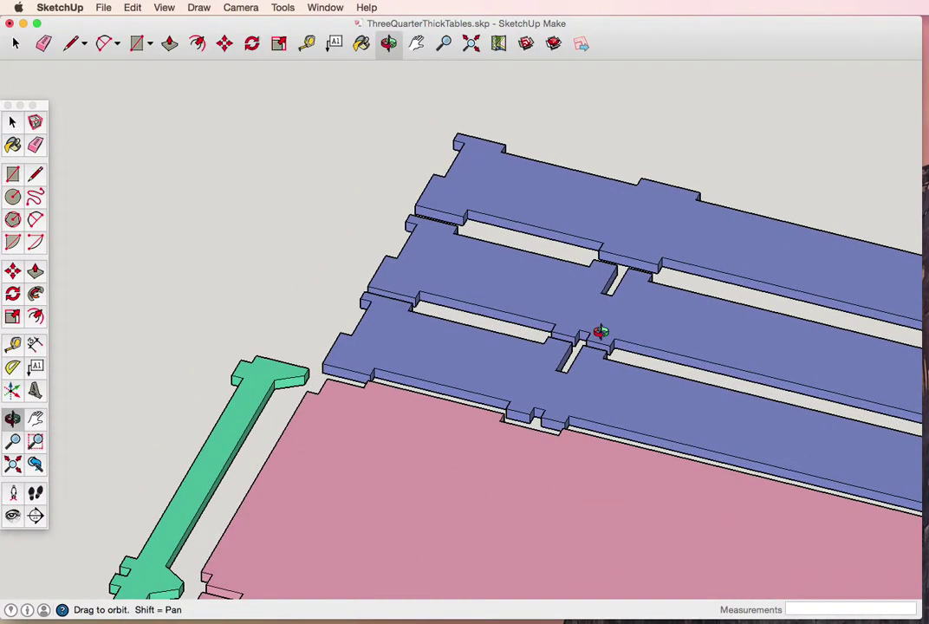
scroll(600, 332, "down", 1)
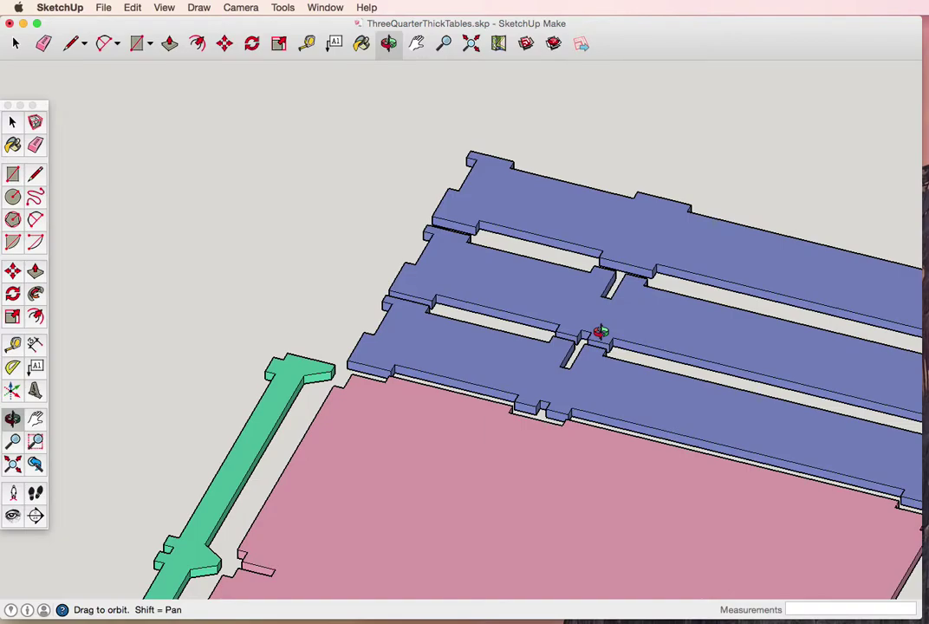
scroll(600, 332, "down", 5)
scroll(598, 332, "down", 2)
key("h")
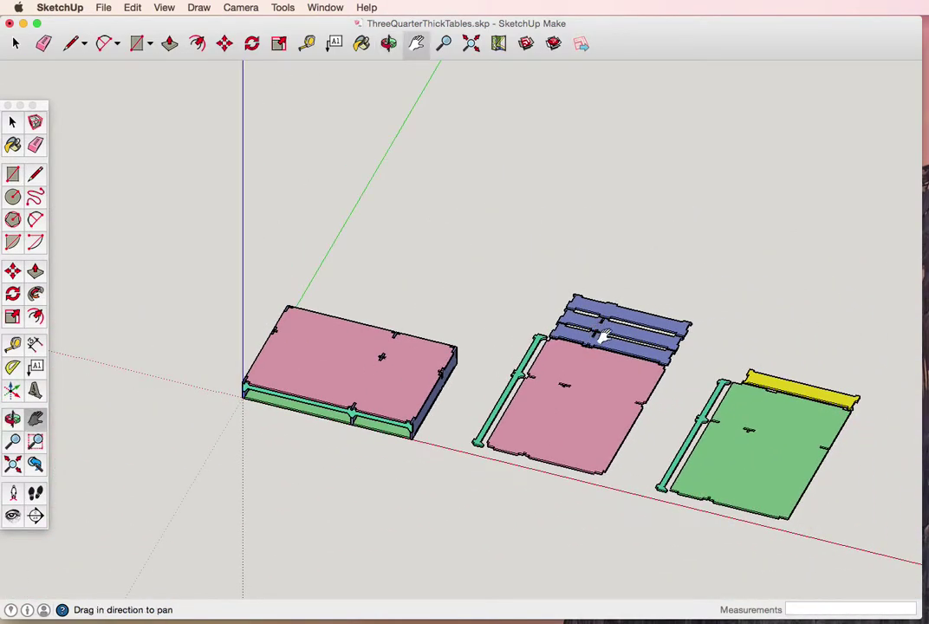
left_click_drag(599, 332, 524, 260)
scroll(525, 260, "up", 2)
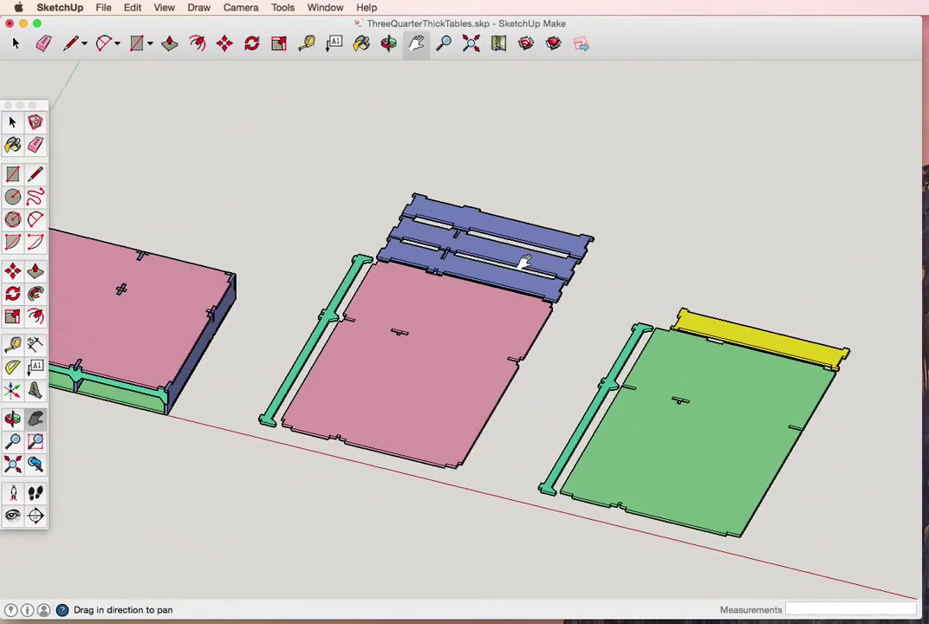
key("space")
Step: Open and close the front blue board group, then orbit and zoom to a flatter view
double_click(537, 288)
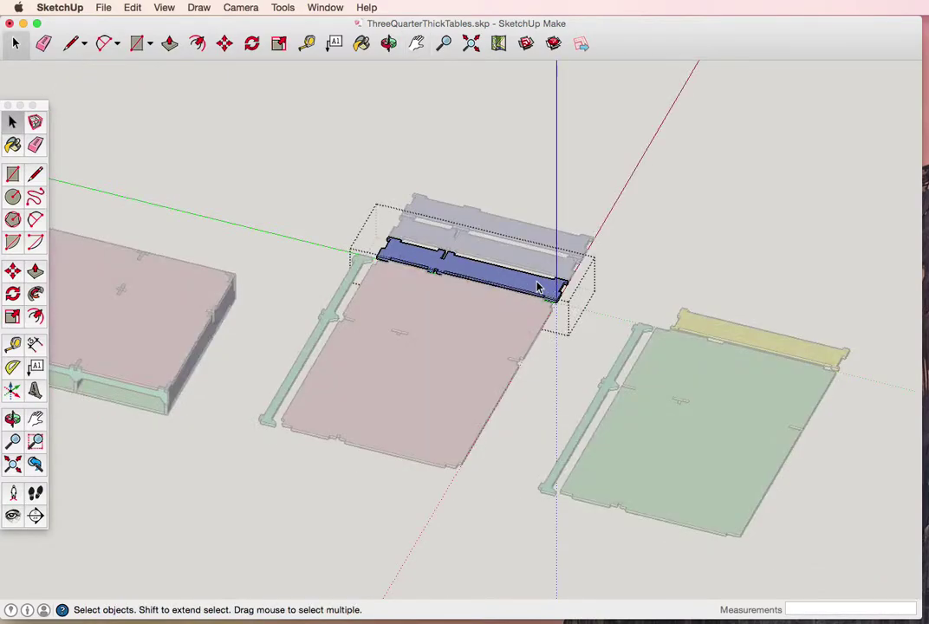
left_click(666, 249)
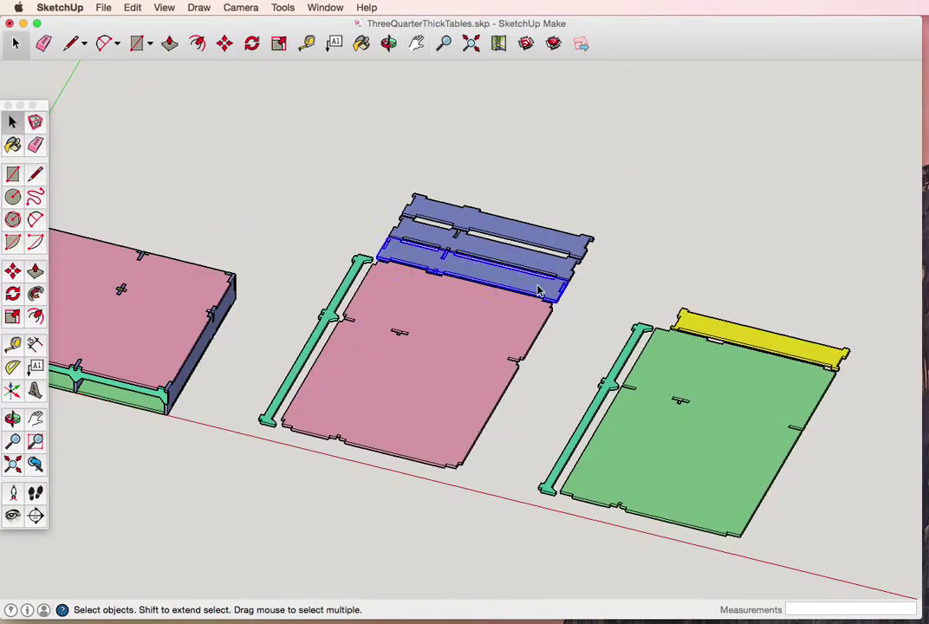
middle_click_drag(637, 327, 464, 249)
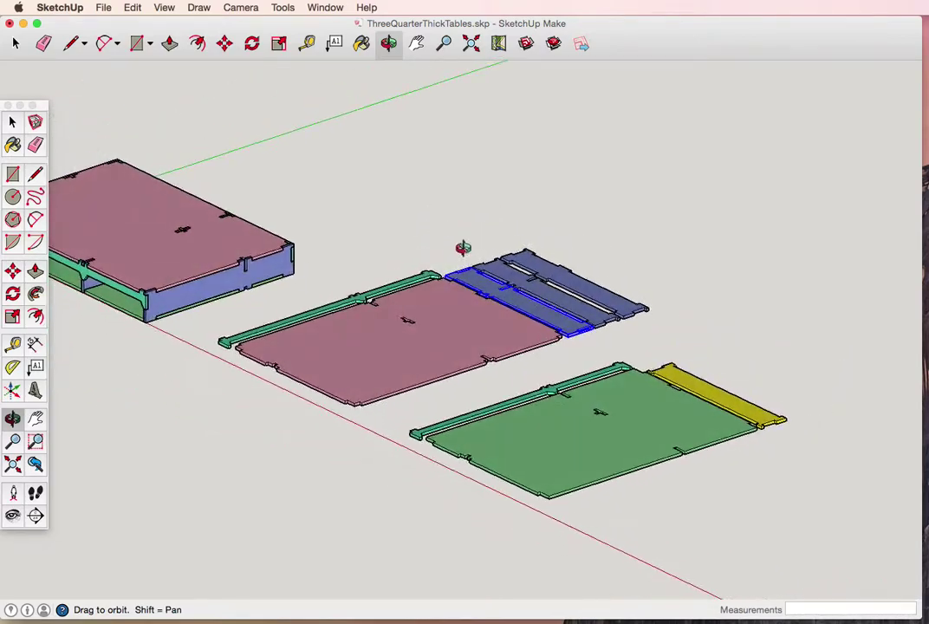
scroll(644, 357, "up", 3)
scroll(643, 354, "up", 3)
key("m")
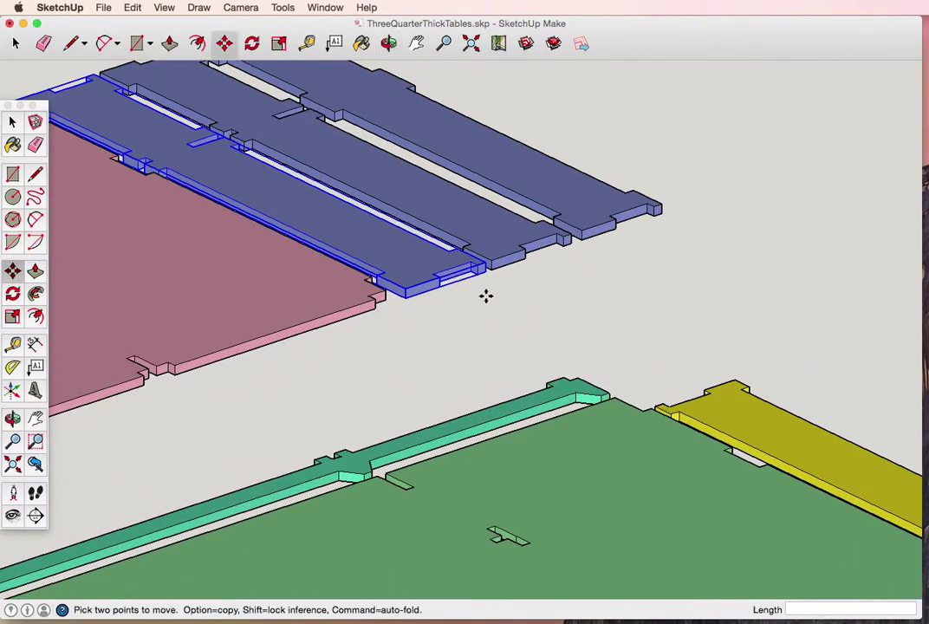
scroll(199, 311, "down", 3)
scroll(200, 310, "down", 4)
key("h")
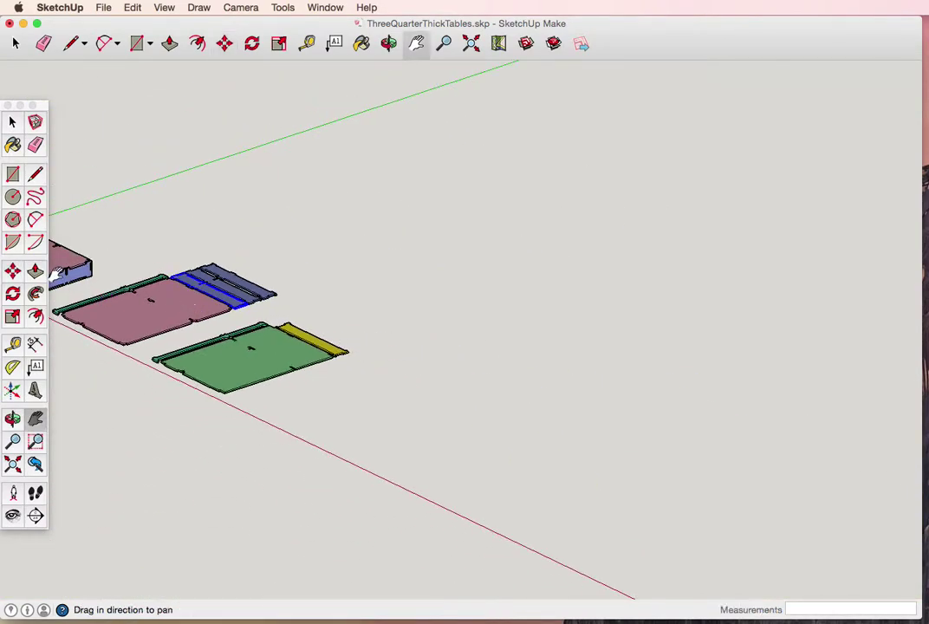
scroll(260, 322, "up", 3)
scroll(295, 334, "up", 2)
scroll(331, 347, "up", 3)
Step: Rotate the front blue board 90° upright about its front edge
scroll(331, 347, "down", 3)
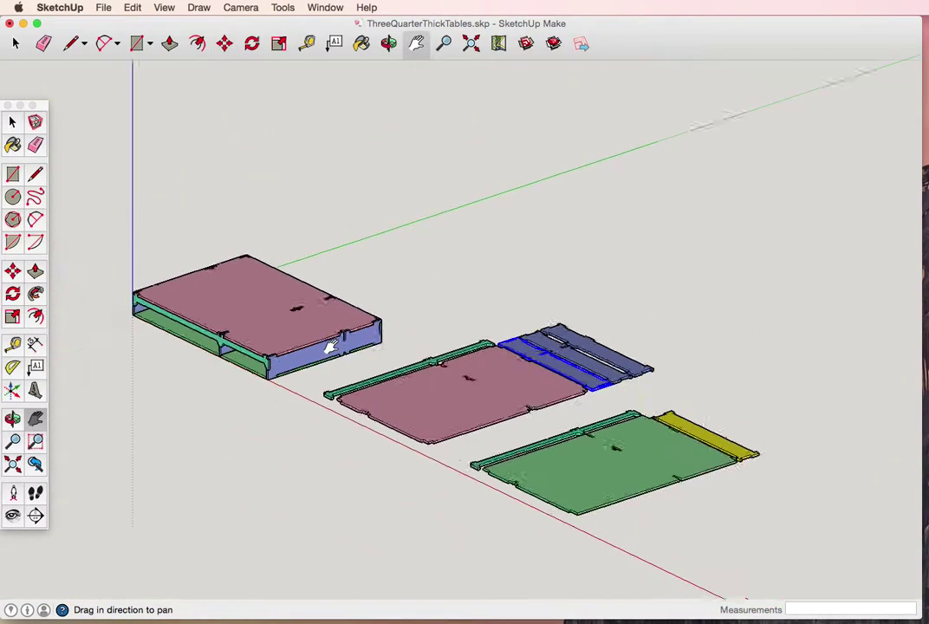
scroll(331, 346, "down", 1)
scroll(330, 346, "up", 3)
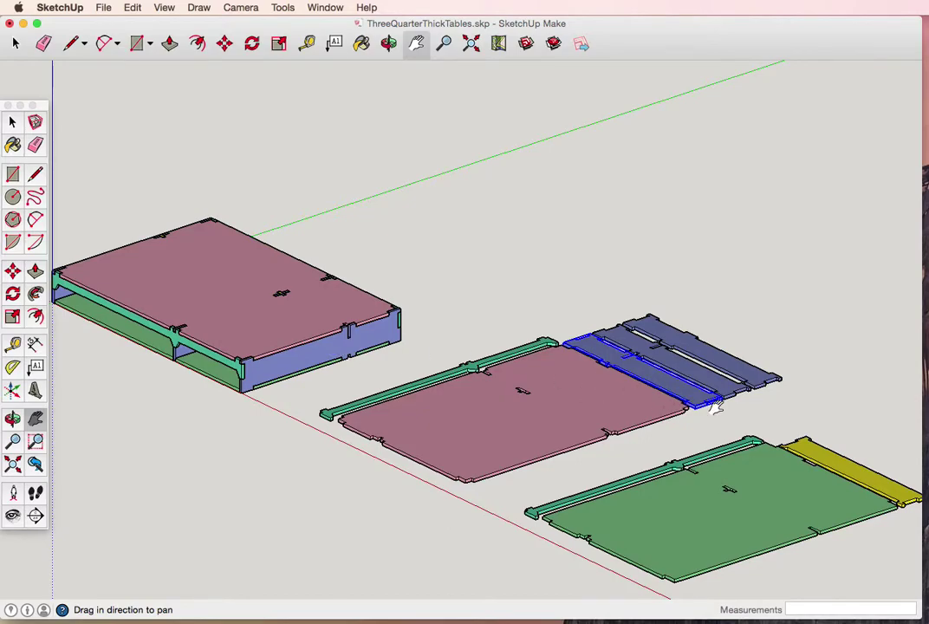
scroll(716, 408, "up", 3)
scroll(716, 407, "up", 1)
key("m")
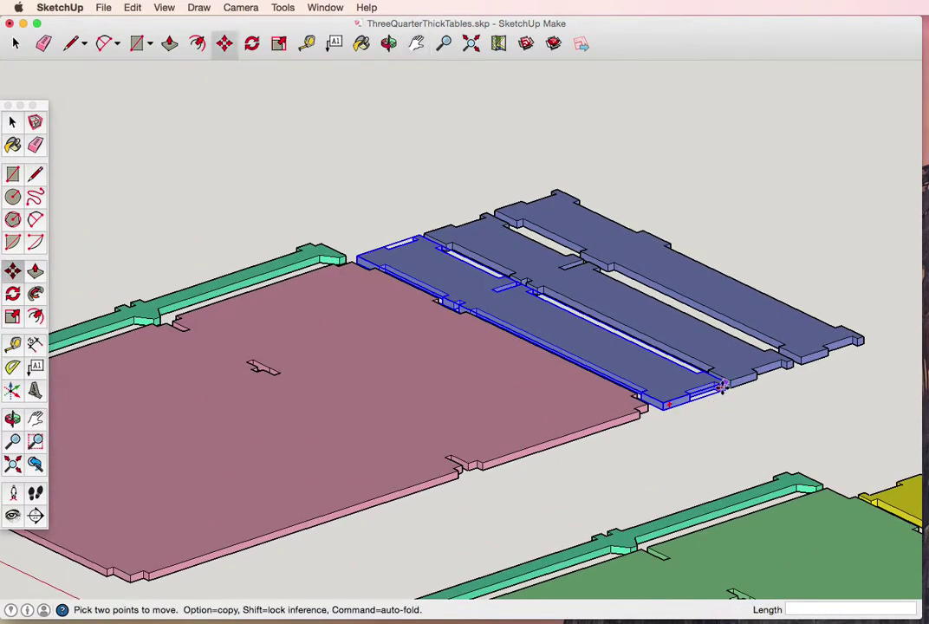
key("q")
left_click(722, 392)
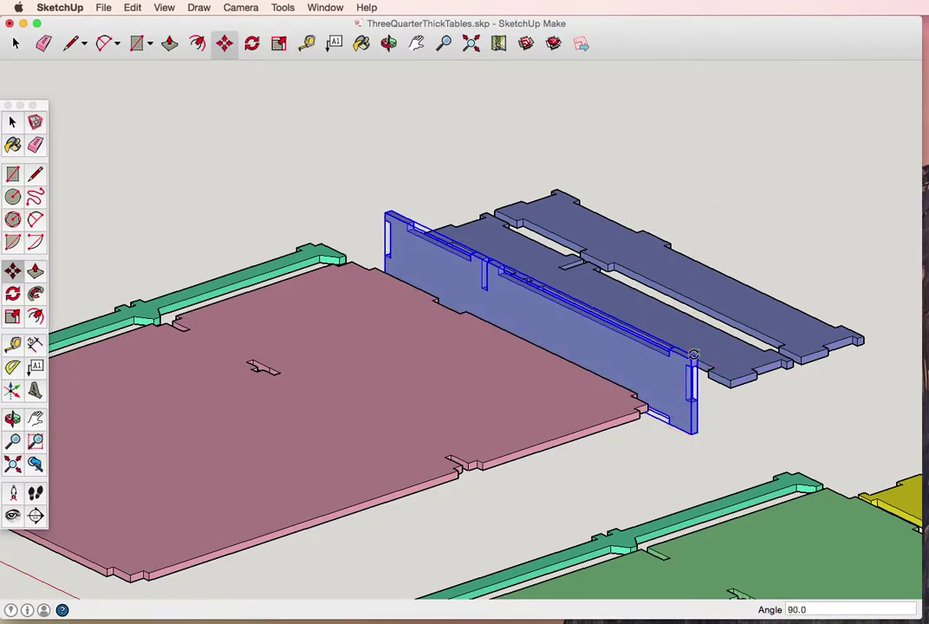
left_click(693, 354)
scroll(695, 440, "down", 2)
scroll(696, 440, "down", 3)
scroll(695, 439, "down", 2)
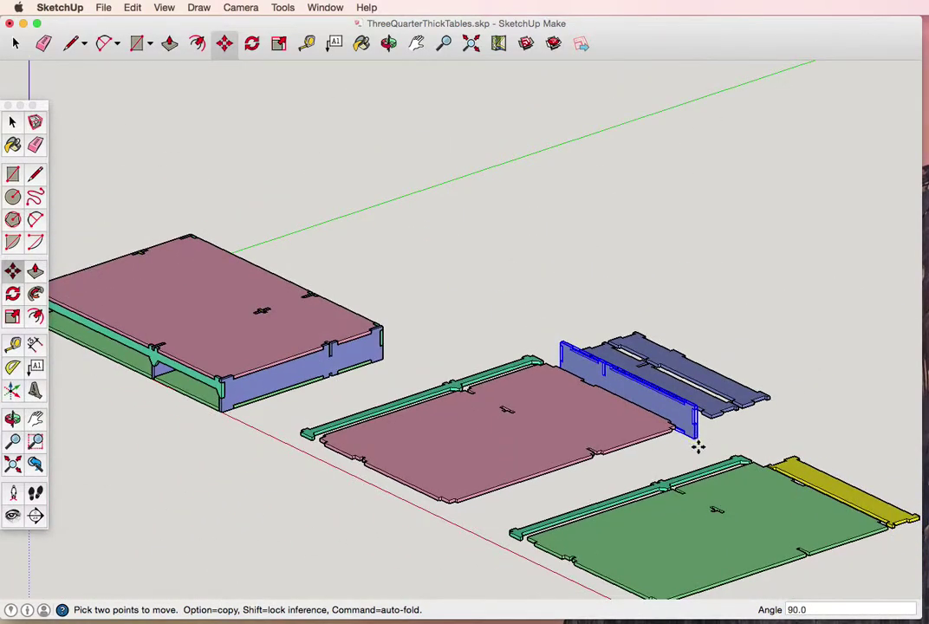
Step: Move the upright blue board roughly to the green table's yellow end
left_click(695, 439)
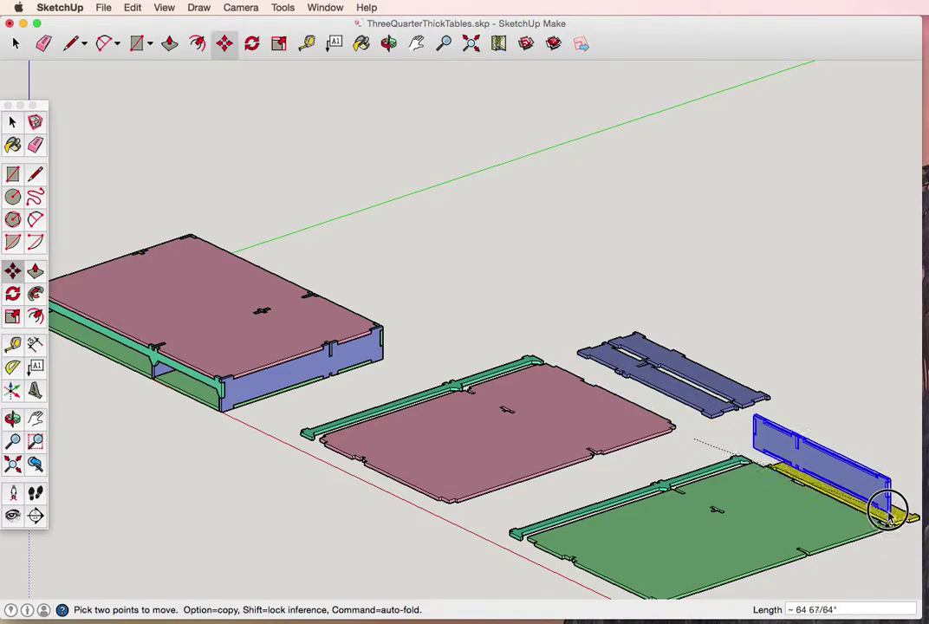
left_click(892, 495)
mouse_move(894, 499)
middle_mouse_down()
mouse_move(812, 468)
mouse_move(617, 444)
mouse_move(610, 429)
mouse_move(450, 491)
mouse_move(438, 464)
middle_mouse_up()
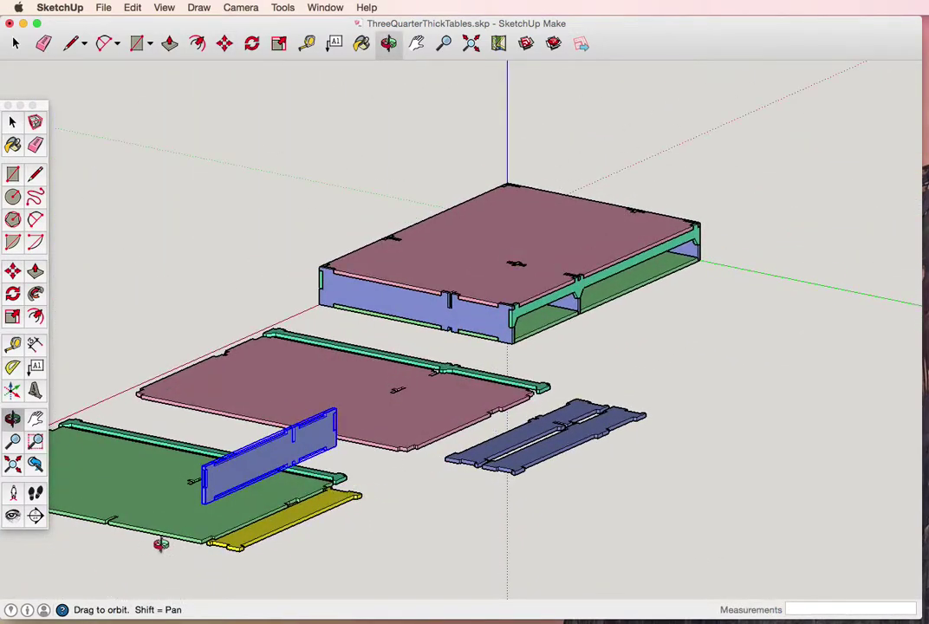
scroll(158, 544, "up", 2)
scroll(158, 542, "up", 3)
scroll(158, 537, "up", 2)
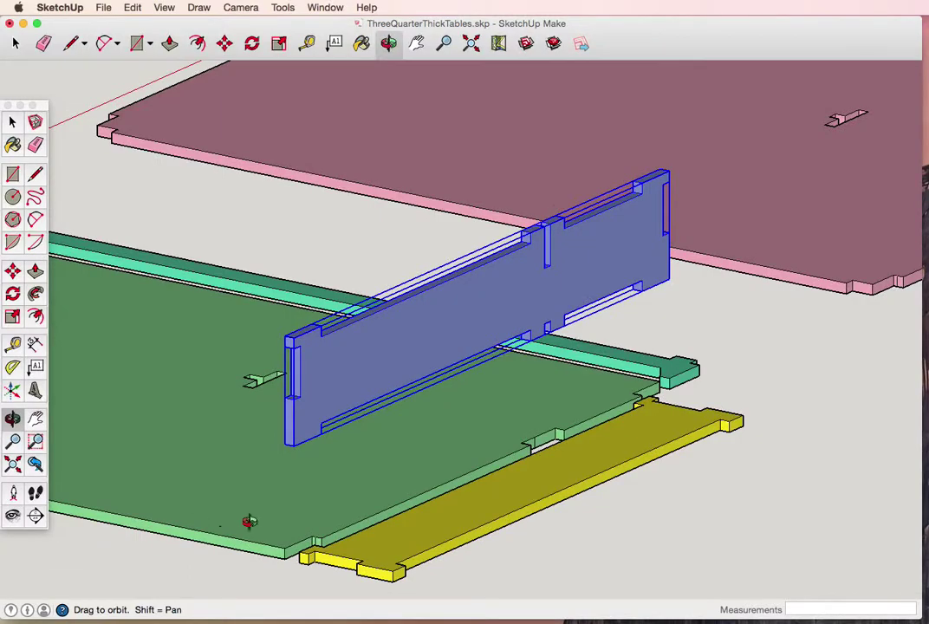
Step: Seat the blue board on the green table's end edge beside the yellow board
key("m")
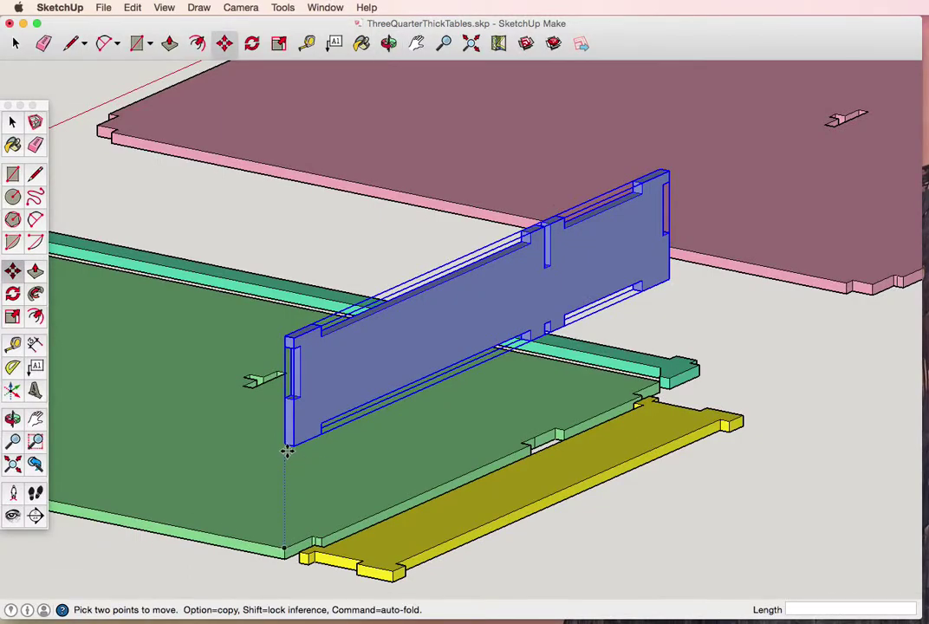
left_click(286, 444)
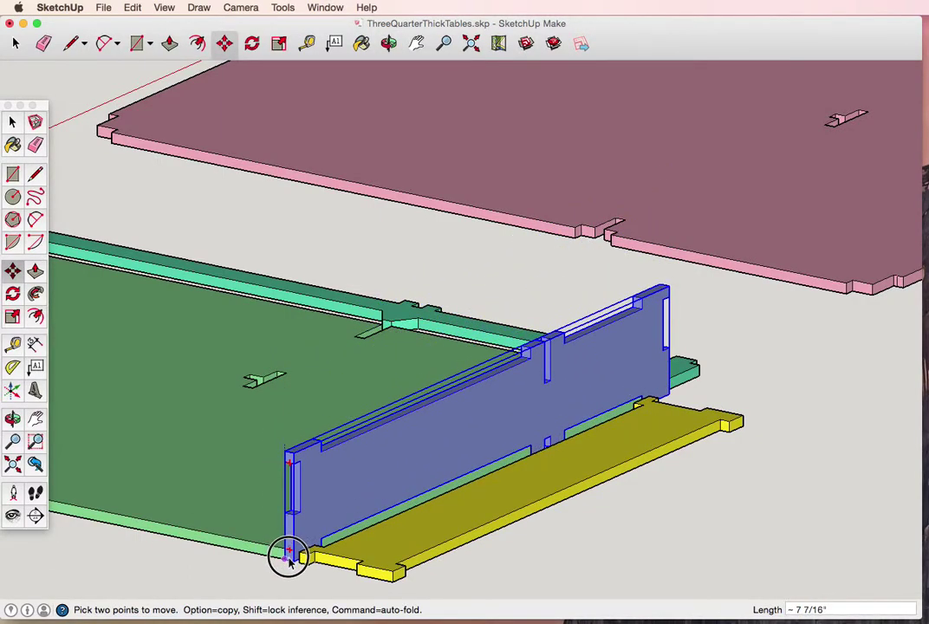
left_click(287, 556)
key("o")
mouse_move(363, 503)
left_mouse_down()
mouse_move(754, 521)
mouse_move(785, 508)
mouse_move(525, 539)
mouse_move(494, 514)
left_mouse_up()
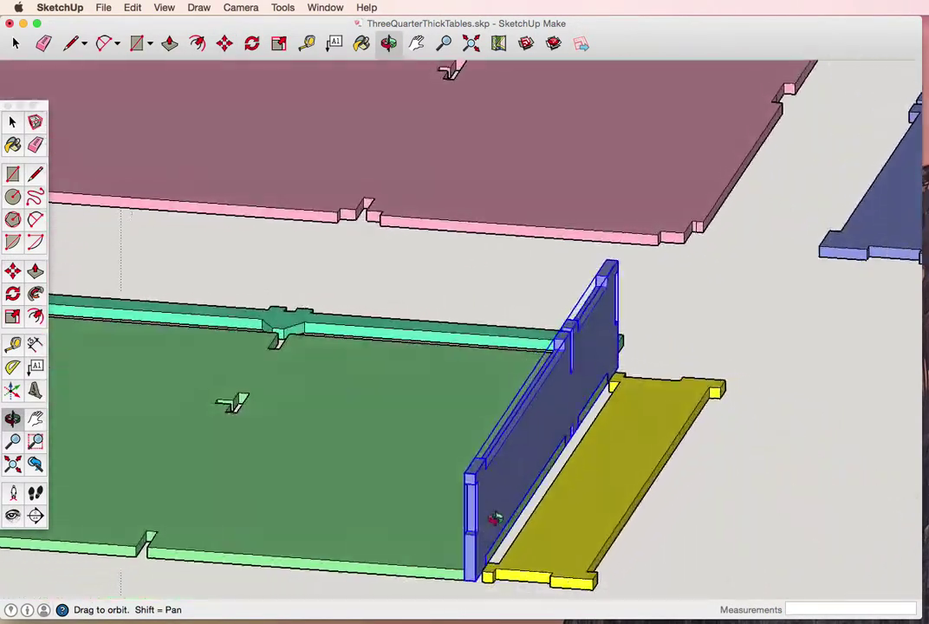
key("shift+z")
scroll(461, 395, "up", 2)
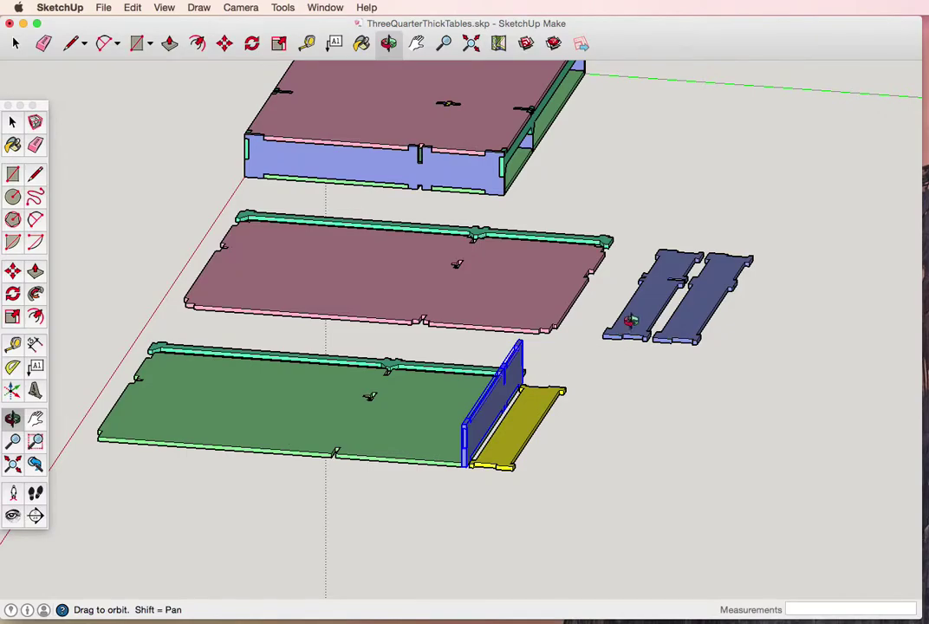
key("space")
left_click(645, 314)
Step: Turn the narrow dark-blue board 90° upright using the Move tool's rotate grip
scroll(644, 312, "up", 3)
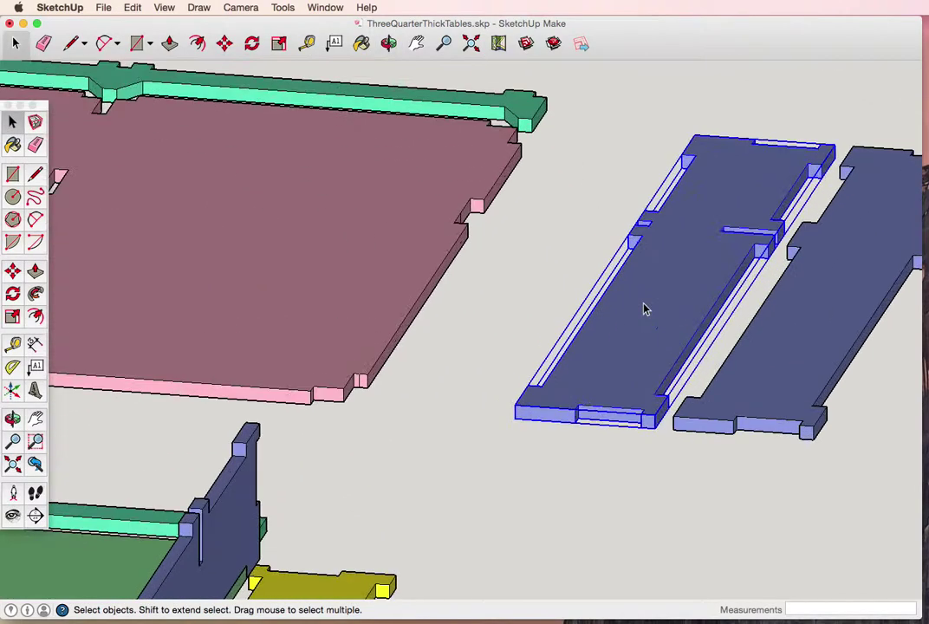
scroll(645, 311, "up", 1)
key("m")
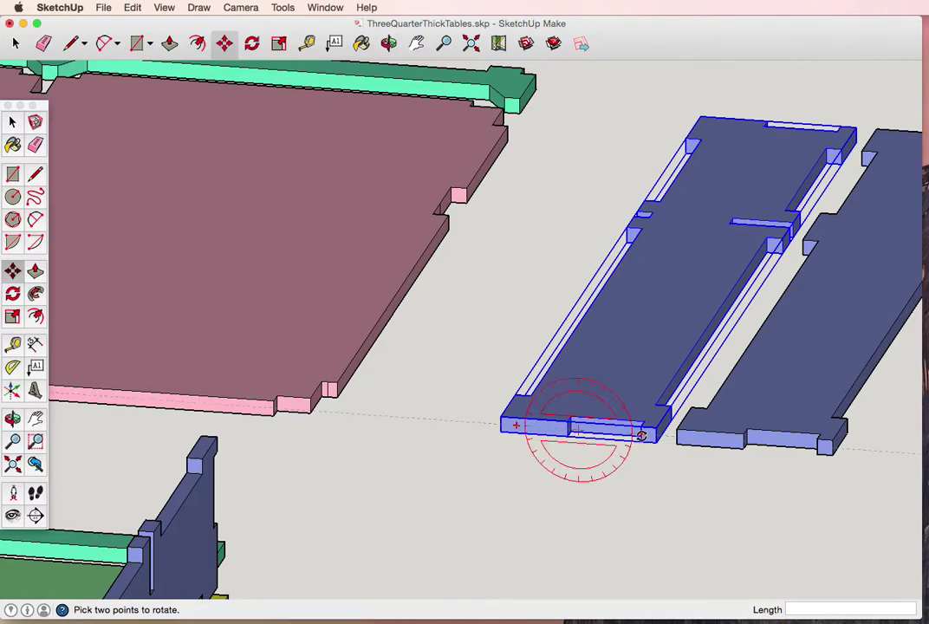
left_click(641, 433)
left_click(575, 357)
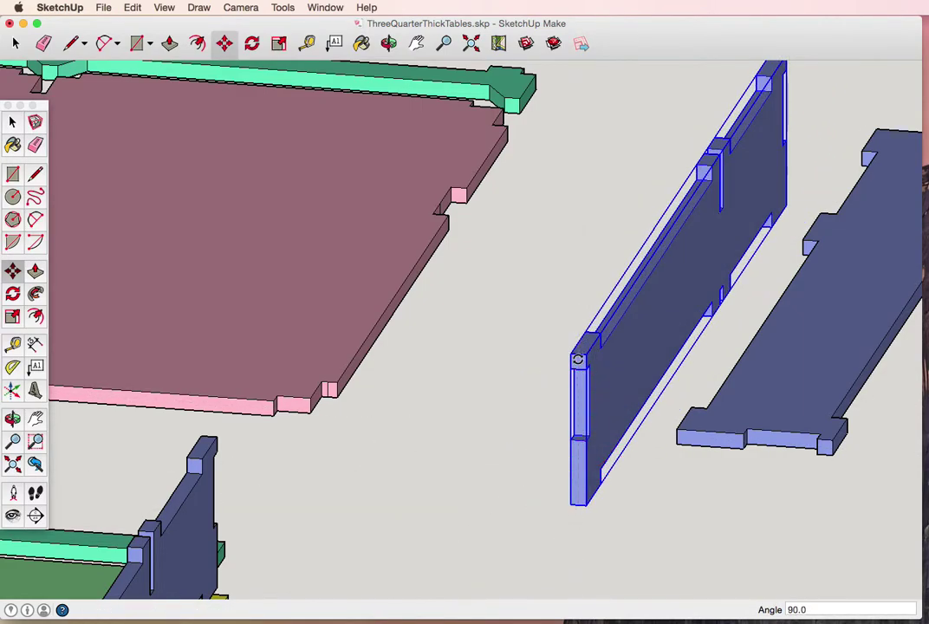
scroll(580, 388, "down", 5)
scroll(580, 388, "down", 3)
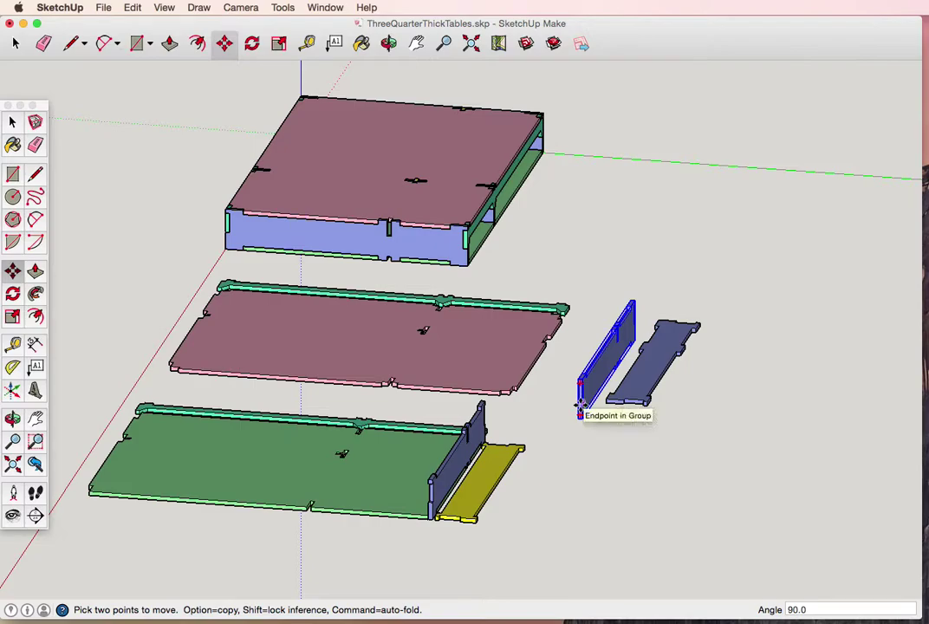
Step: Move the upright board to the green table's front-left
left_click(580, 408)
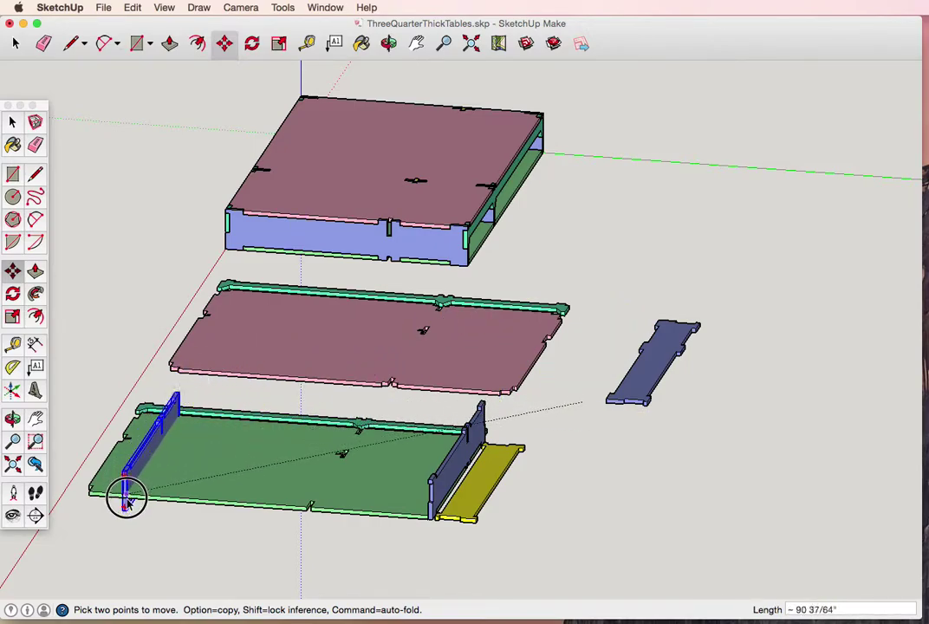
left_click(121, 505)
key("h")
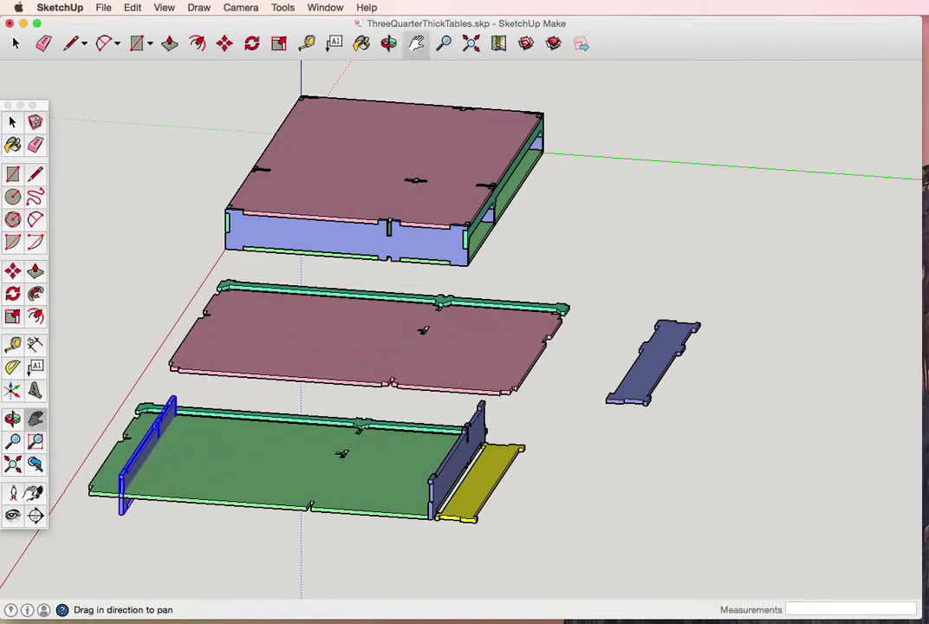
left_click_drag(104, 490, 365, 413)
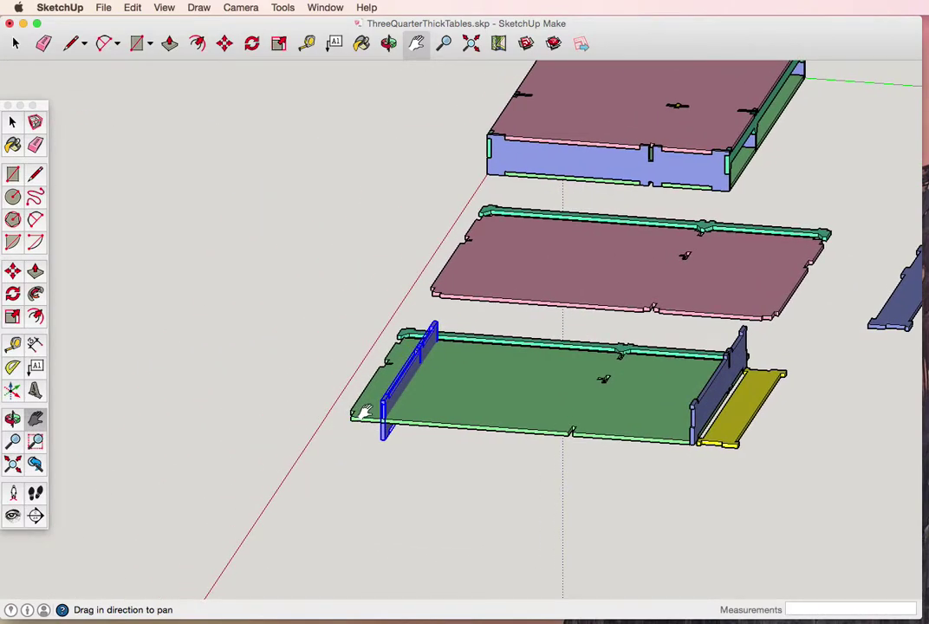
scroll(365, 414, "up", 3)
scroll(365, 413, "up", 2)
Step: Nudge the board flush against the green table's left end
key("m")
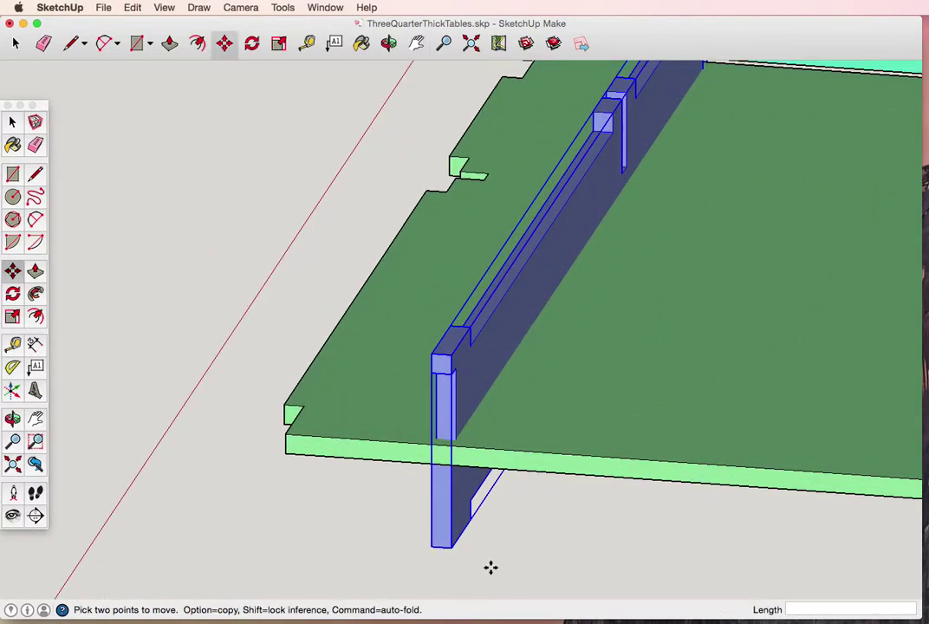
left_click(453, 548)
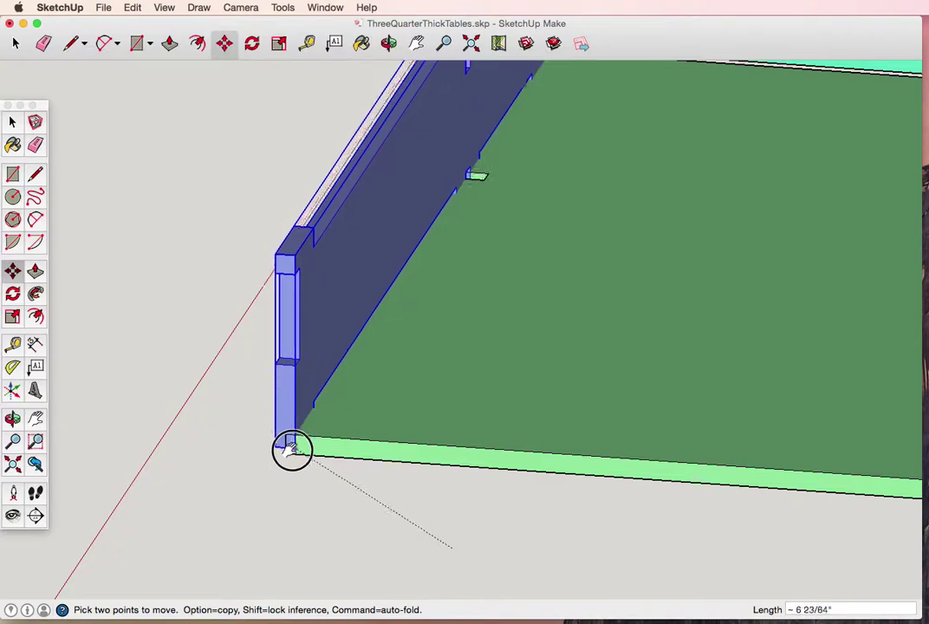
left_click(287, 451)
scroll(508, 461, "down", 3)
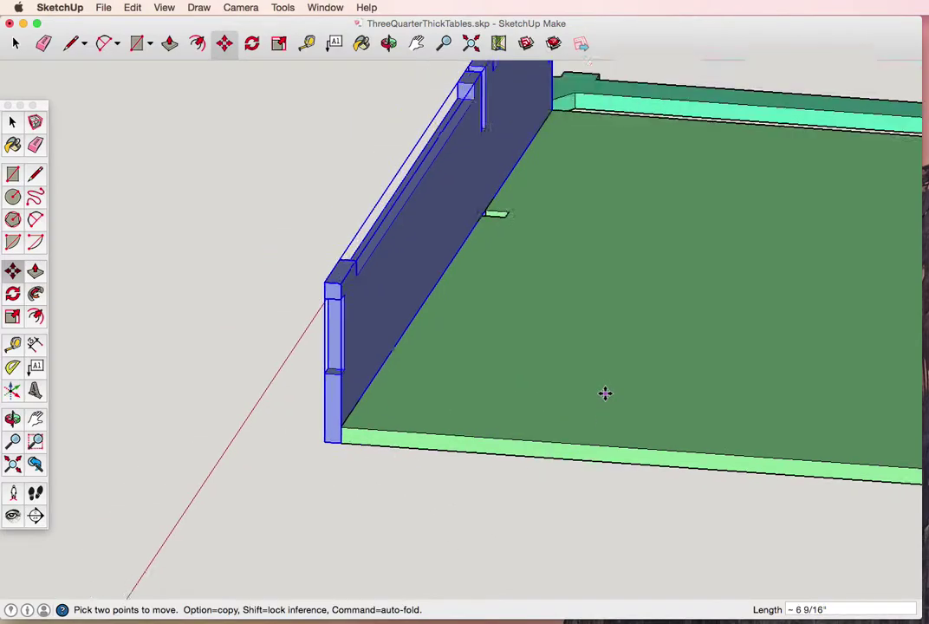
scroll(606, 392, "down", 3)
key("h")
mouse_move(706, 340)
left_mouse_down()
mouse_move(480, 420)
mouse_move(912, 387)
mouse_move(589, 429)
mouse_move(580, 459)
left_mouse_up()
key("o")
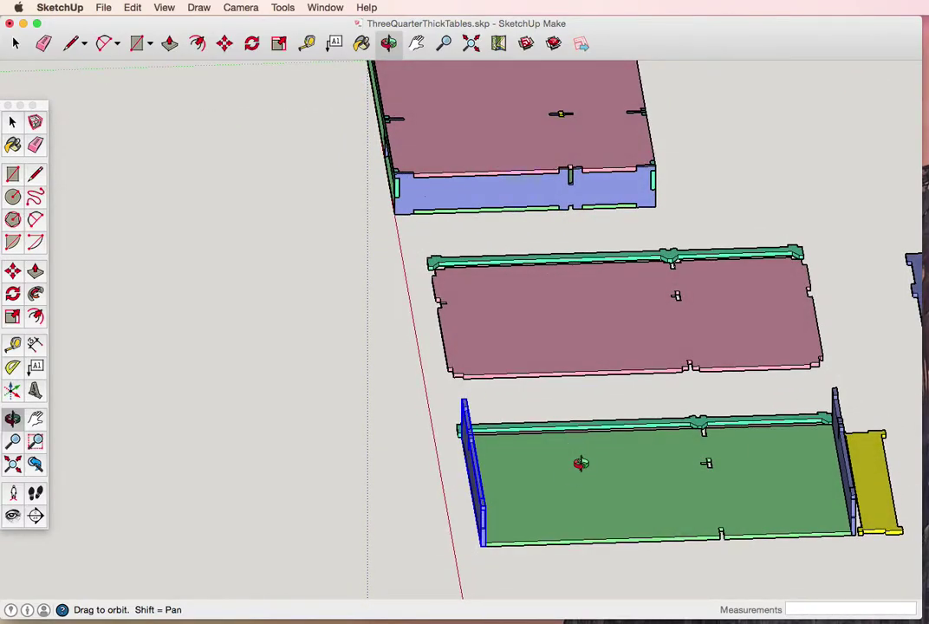
Step: Select the loose green rail and rotate it -90° upright about its end
left_click_drag(580, 461, 591, 286)
scroll(849, 302, "up", 2)
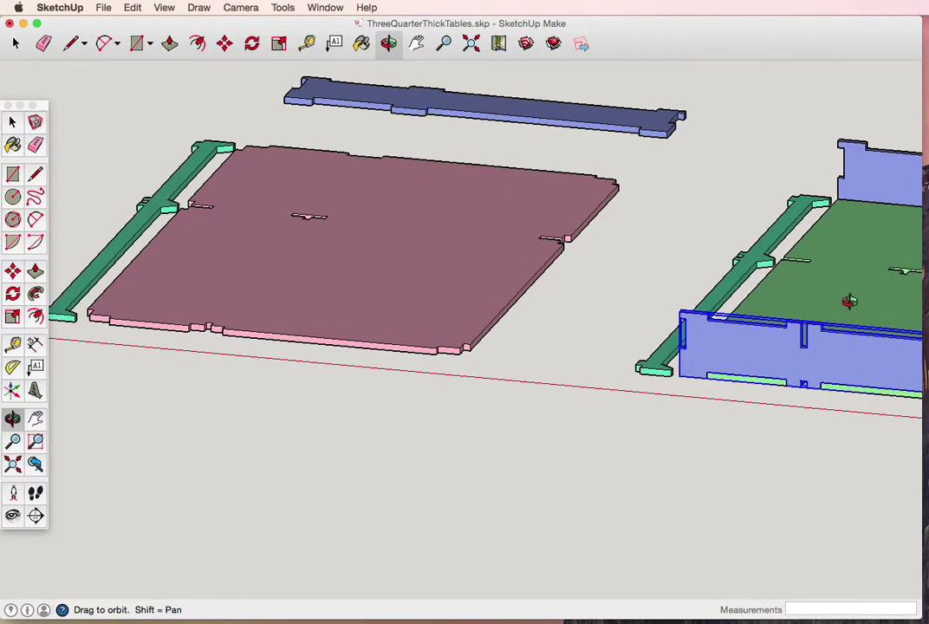
scroll(850, 301, "up", 3)
key("space")
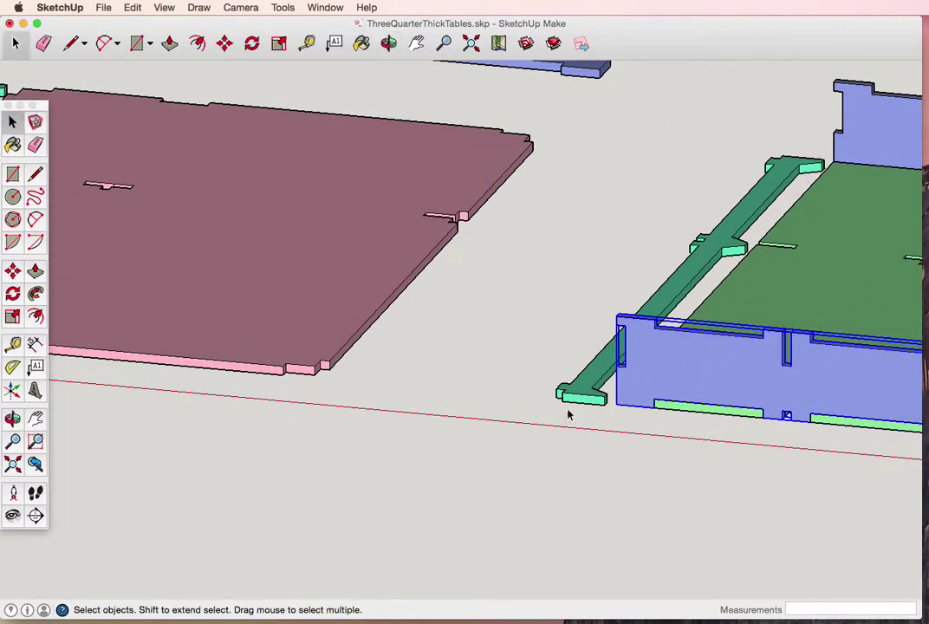
left_click(583, 400)
key("m")
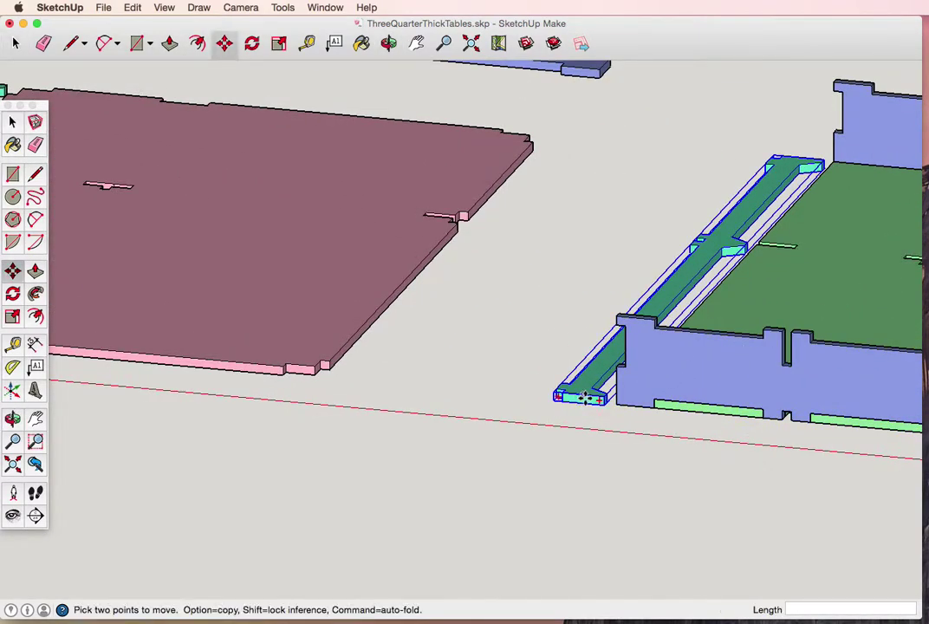
key("q")
left_click(577, 399)
left_click(598, 407)
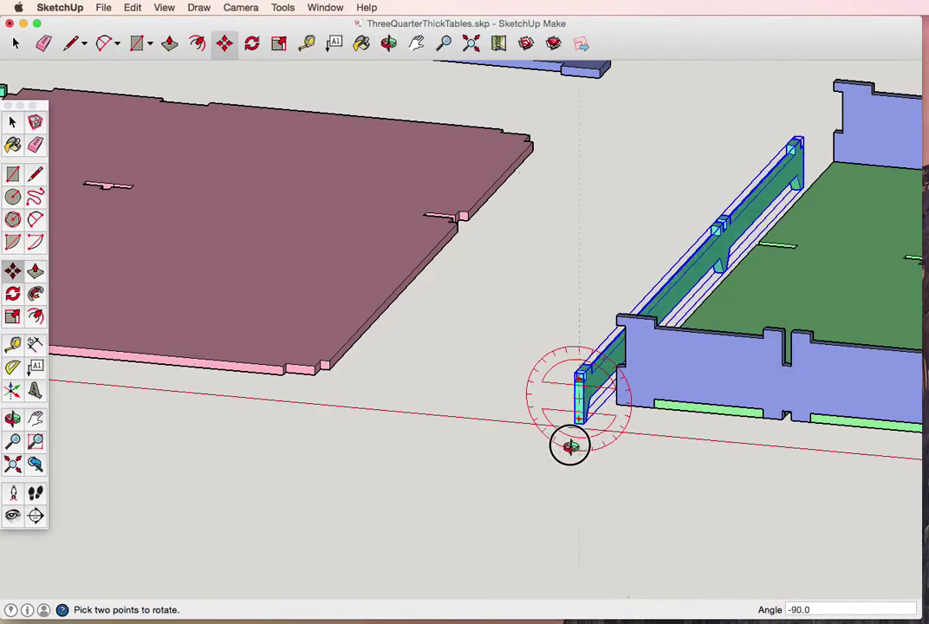
left_click(578, 445)
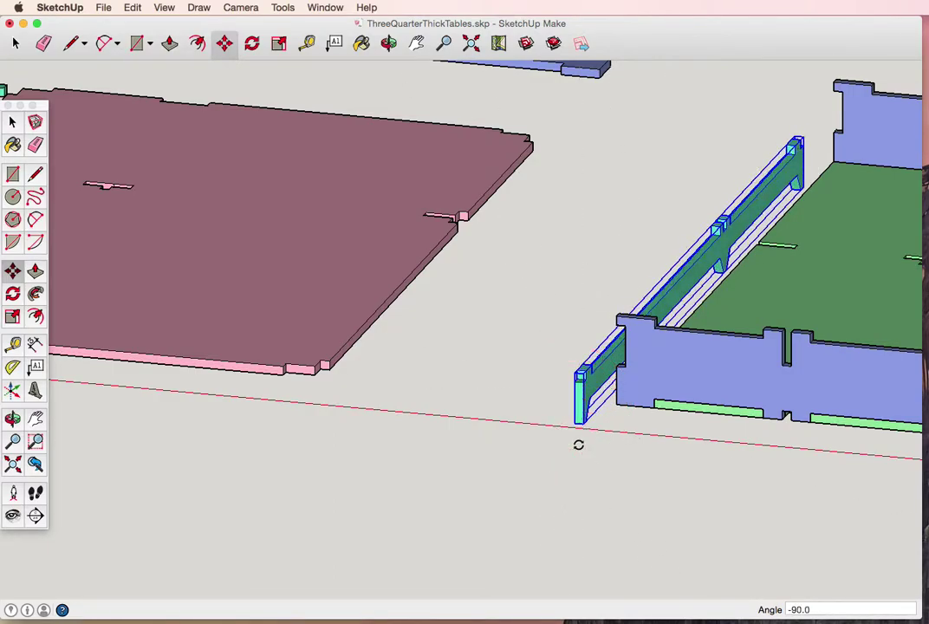
scroll(578, 444, "down", 5)
scroll(578, 444, "down", 1)
Step: Move the upright rail to the table's front-right corner, between both end boards
middle_click_drag(576, 442, 442, 390, "shift")
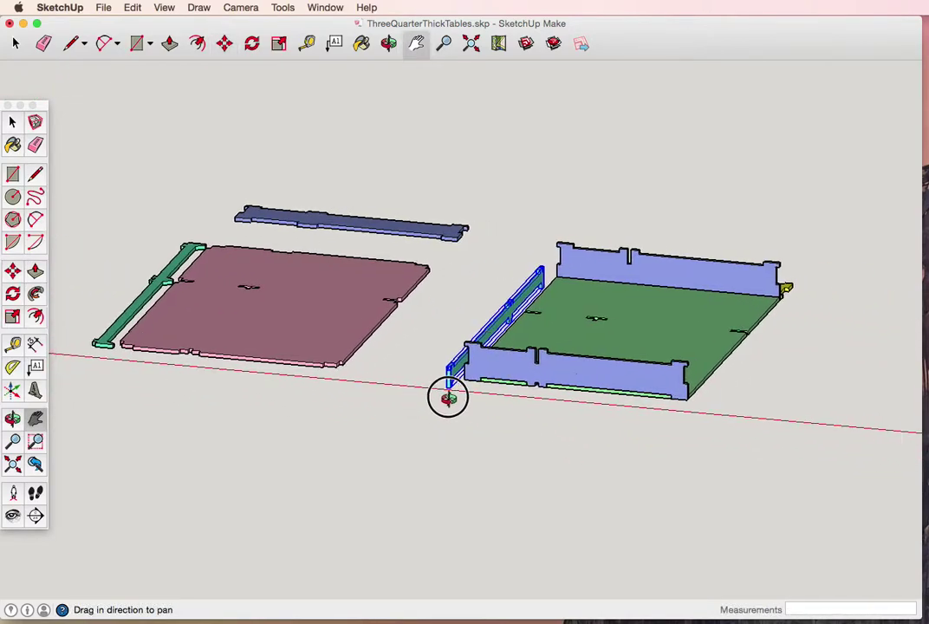
key("m")
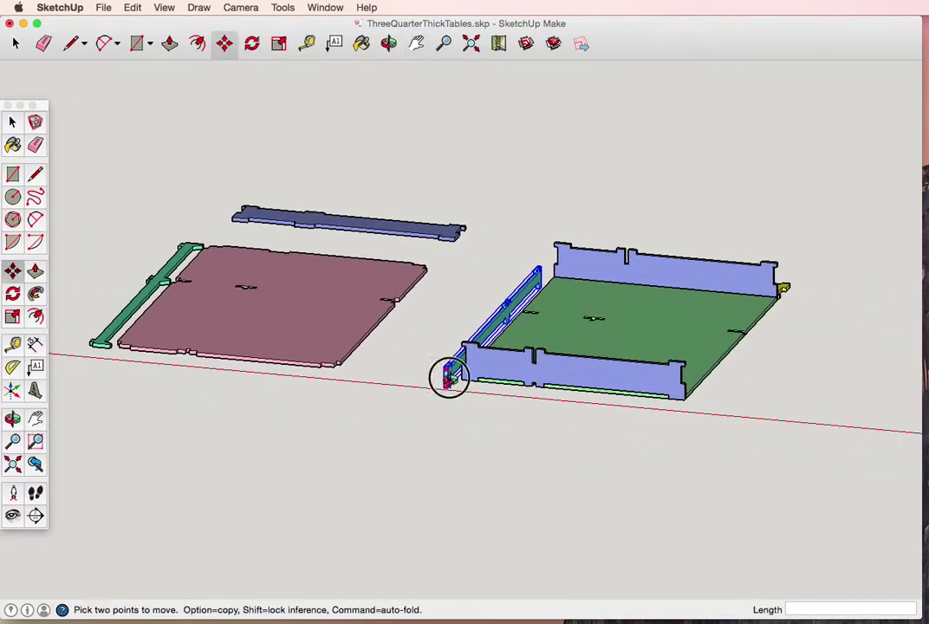
left_click(449, 376)
scroll(686, 369, "up", 4)
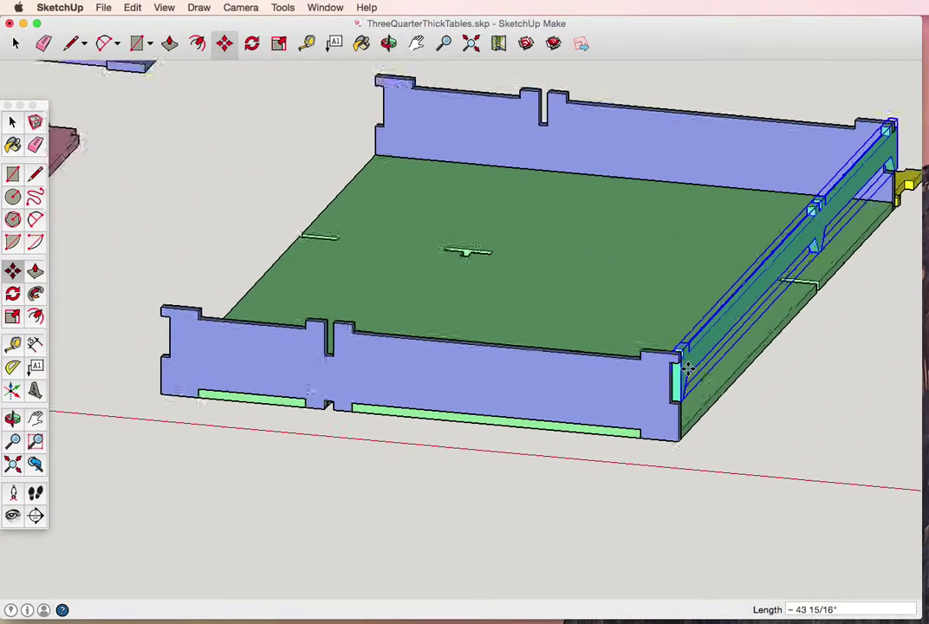
scroll(687, 368, "up", 5)
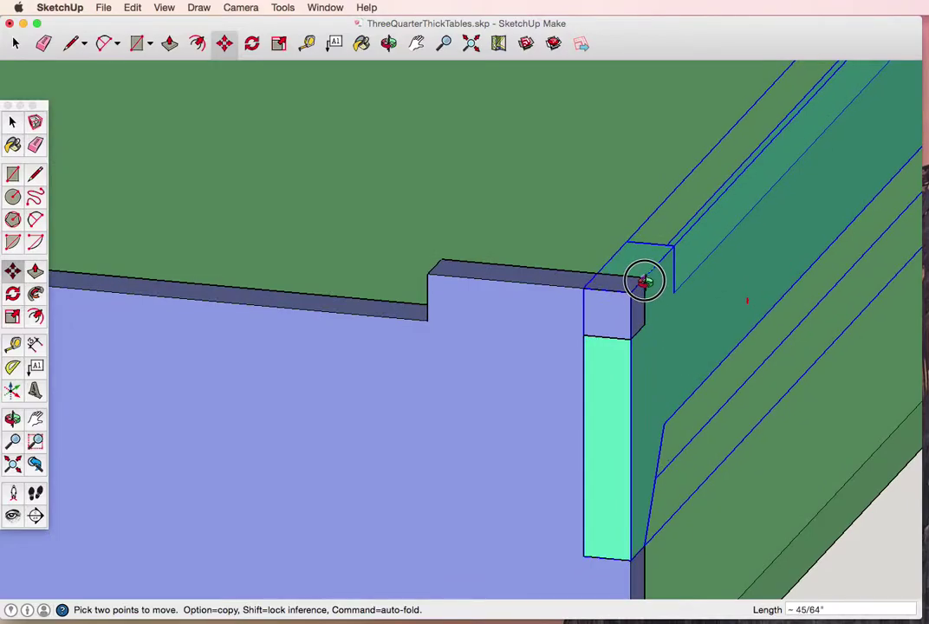
left_click(643, 280)
scroll(693, 333, "down", 3)
scroll(693, 333, "down", 3)
scroll(694, 332, "down", 3)
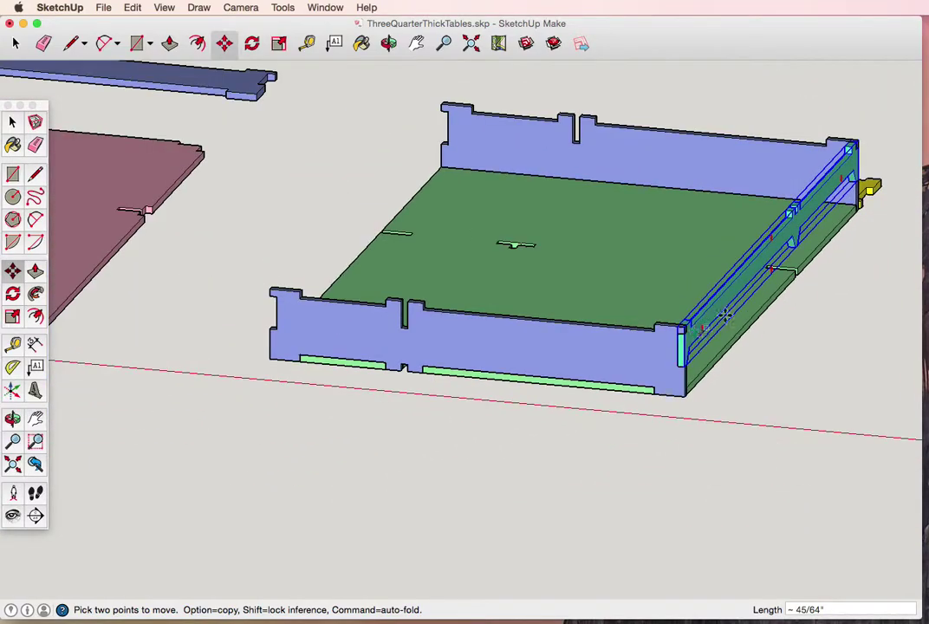
mouse_move(842, 268)
middle_mouse_down()
mouse_move(656, 292)
mouse_move(489, 248)
mouse_move(629, 253)
middle_mouse_up()
Step: Select the remaining narrow blue board and rotate it 90° upright about its end
left_click(724, 166)
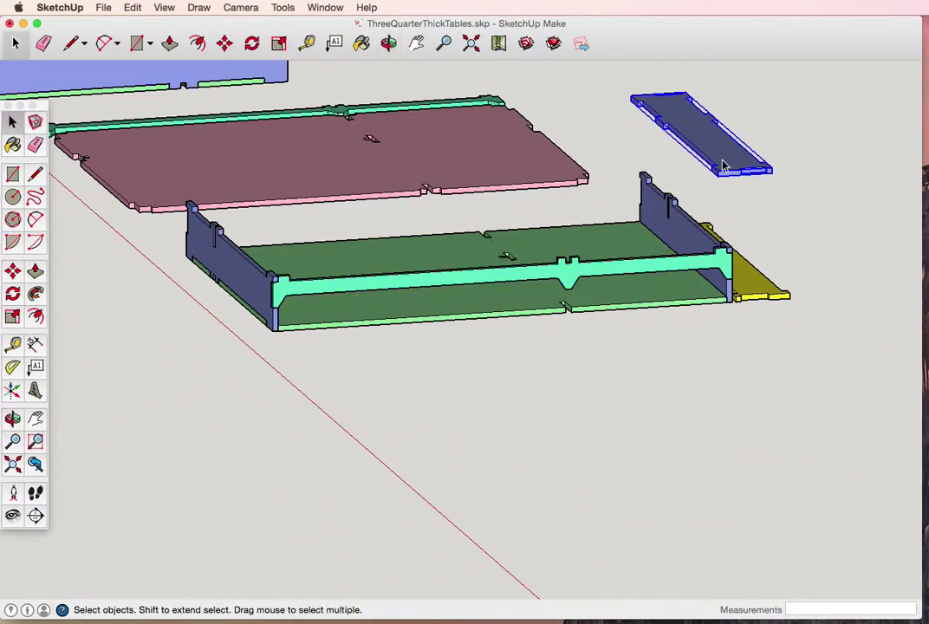
scroll(724, 166, "up", 3)
scroll(724, 166, "up", 1)
key("m")
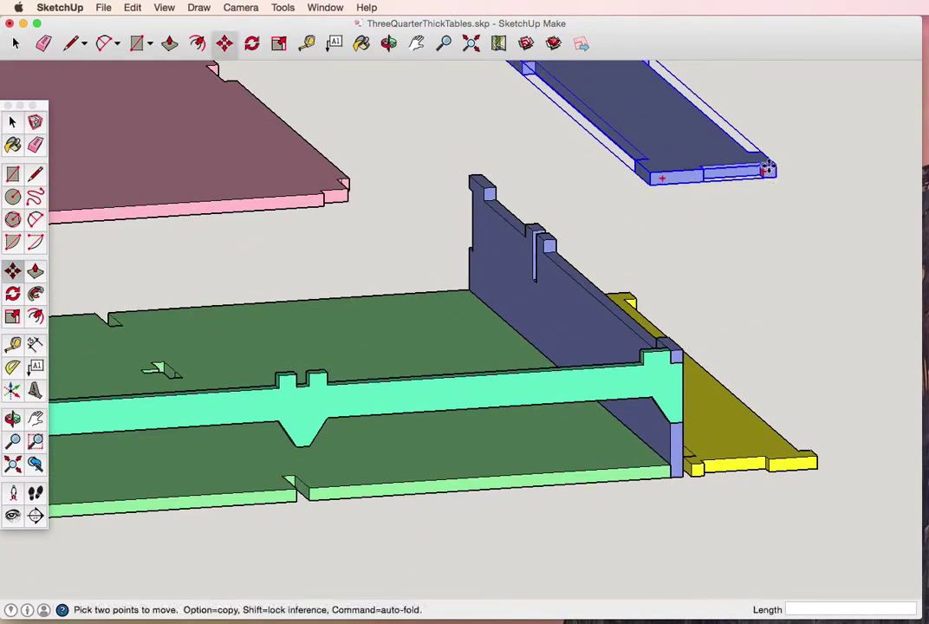
key("q")
left_click(763, 171)
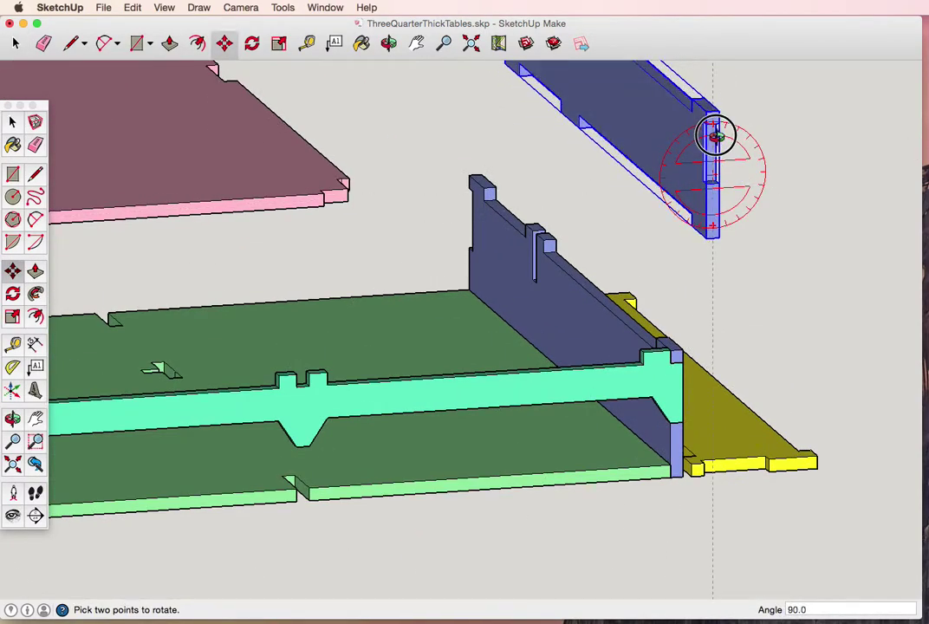
left_click(717, 136)
Step: Move the board into the mint rail's centre slot as a middle divider
key("m")
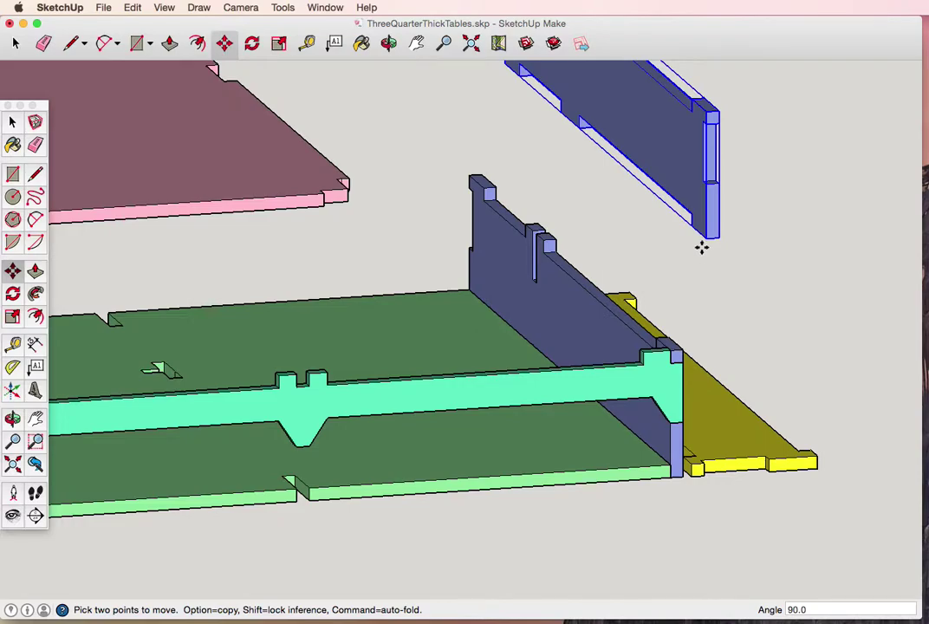
left_click(706, 240)
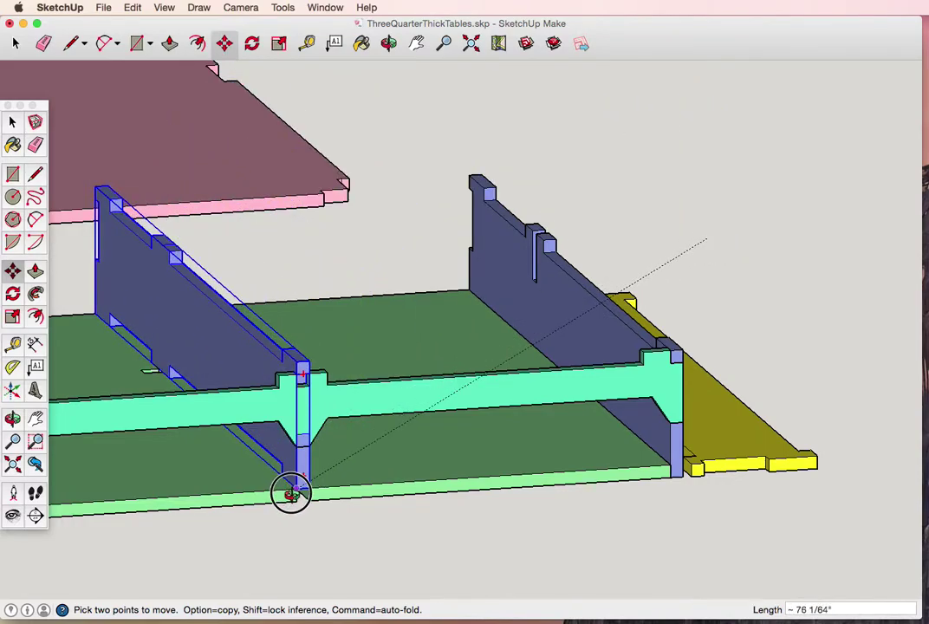
left_click(299, 497)
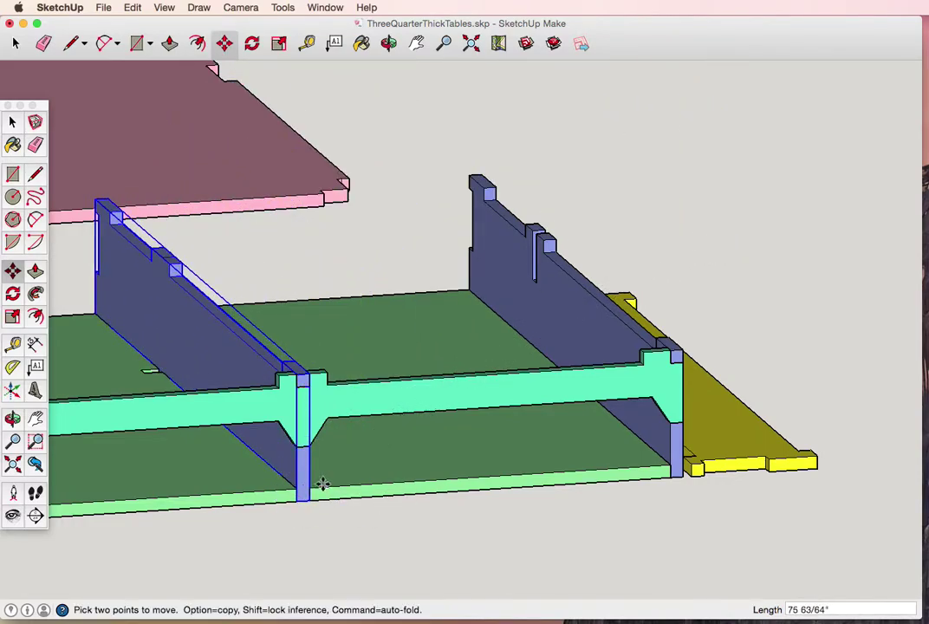
mouse_move(323, 484)
middle_mouse_down()
mouse_move(317, 475)
mouse_move(569, 434)
mouse_move(618, 487)
mouse_move(579, 505)
mouse_move(307, 519)
mouse_move(430, 469)
mouse_move(565, 485)
mouse_move(896, 387)
mouse_move(859, 436)
mouse_move(596, 538)
mouse_move(418, 535)
mouse_move(358, 555)
mouse_move(683, 533)
mouse_move(782, 510)
mouse_move(647, 542)
mouse_move(383, 551)
middle_mouse_up()
scroll(306, 514, "down", 3)
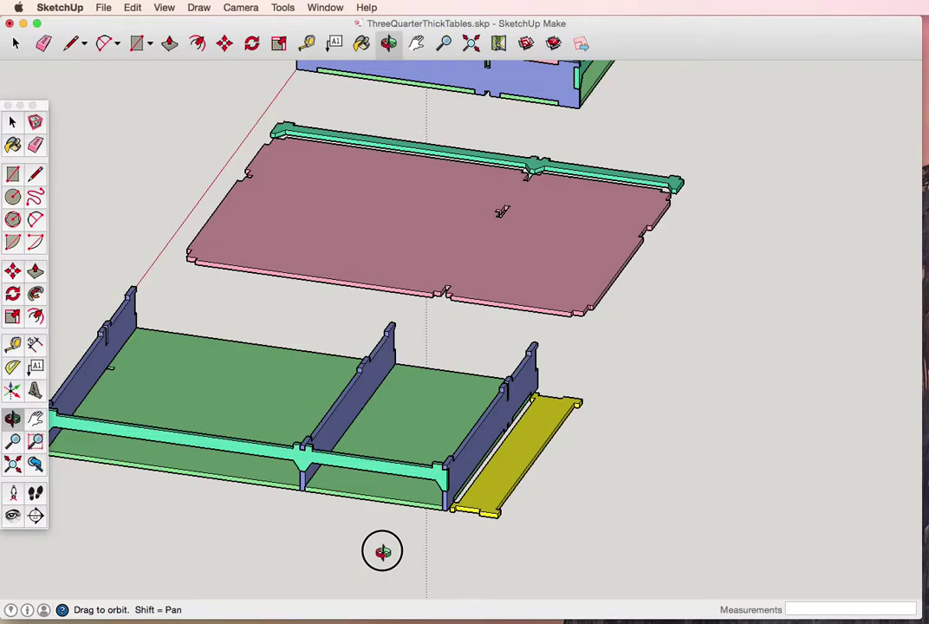
Step: Move the loose blue end panel off to the right, out of the way
mouse_move(382, 551)
middle_mouse_down()
mouse_move(571, 544)
mouse_move(426, 554)
middle_mouse_up()
key("m")
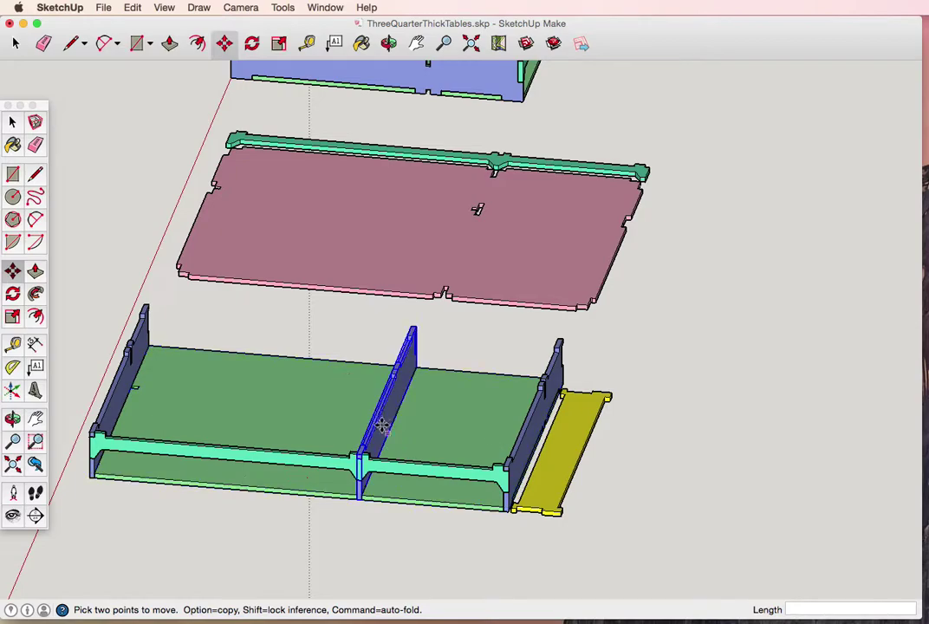
left_click(382, 417)
left_click(710, 442)
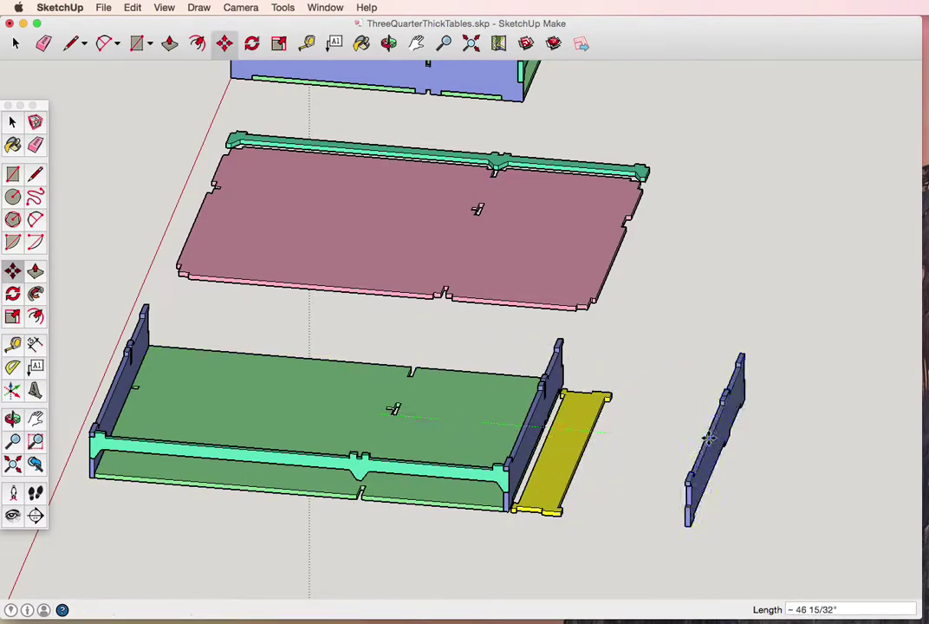
scroll(542, 543, "up", 2)
scroll(563, 461, "up", 4)
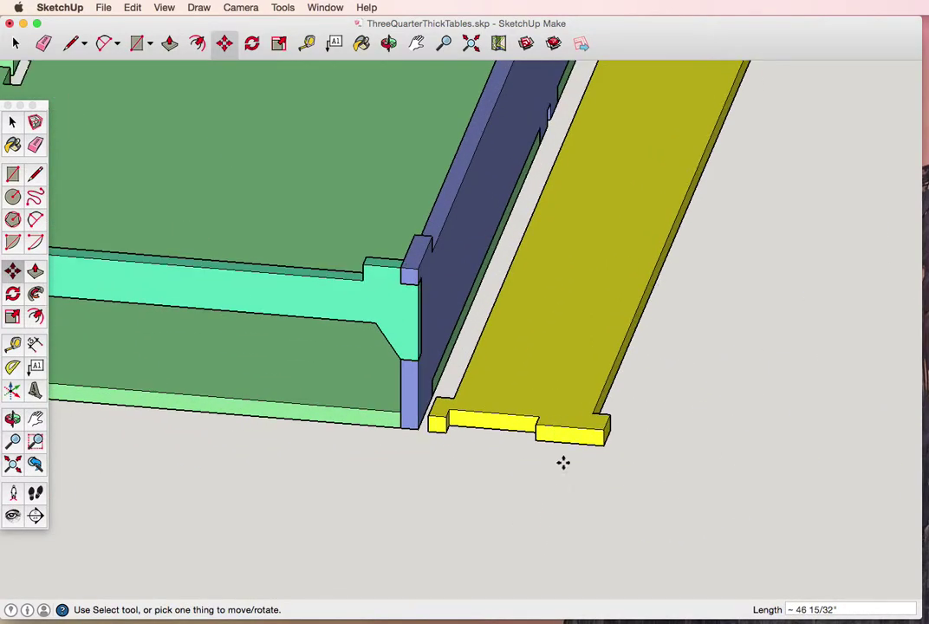
Step: Rotate the yellow board 90° so it stands upright
key("q")
left_click(517, 431)
left_click_drag(585, 440, 511, 390)
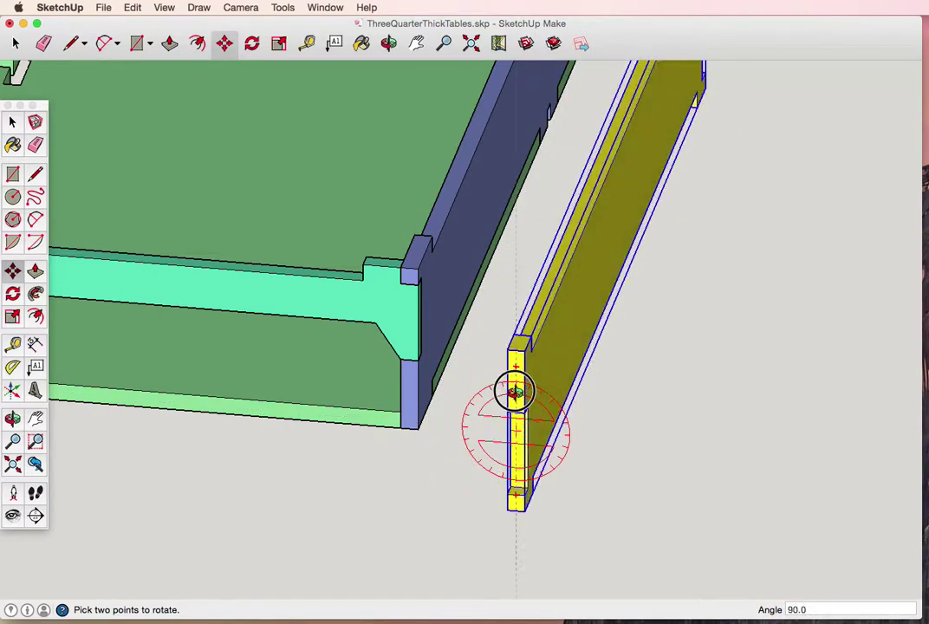
left_click(517, 389)
scroll(518, 390, "down", 3)
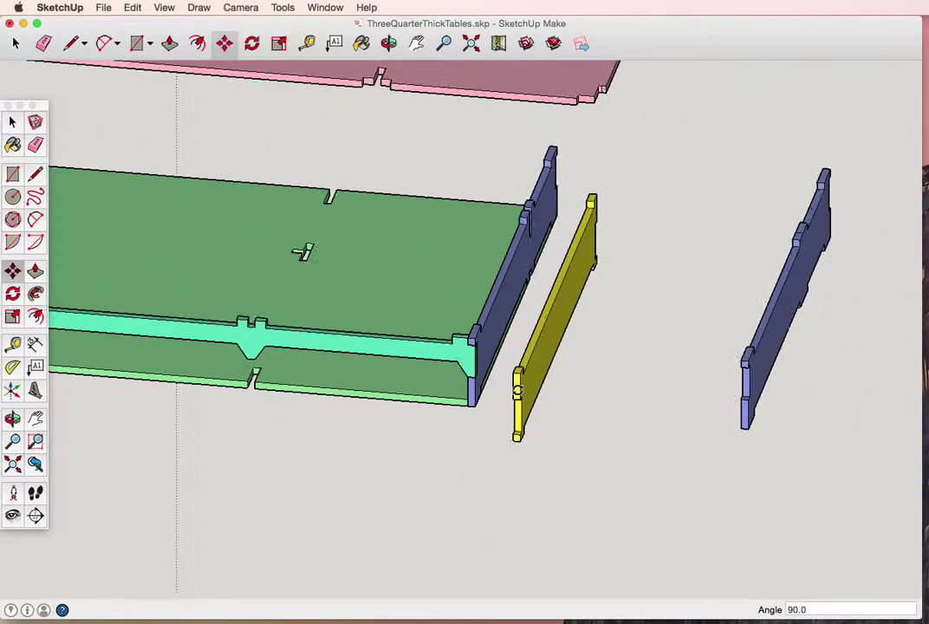
scroll(517, 390, "down", 2)
scroll(521, 427, "up", 2)
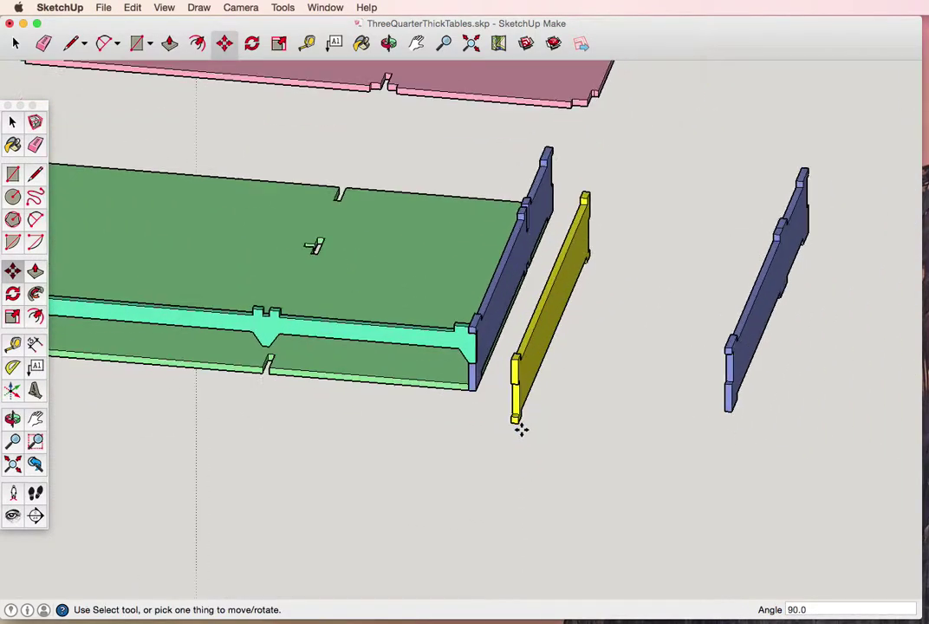
scroll(521, 429, "up", 1)
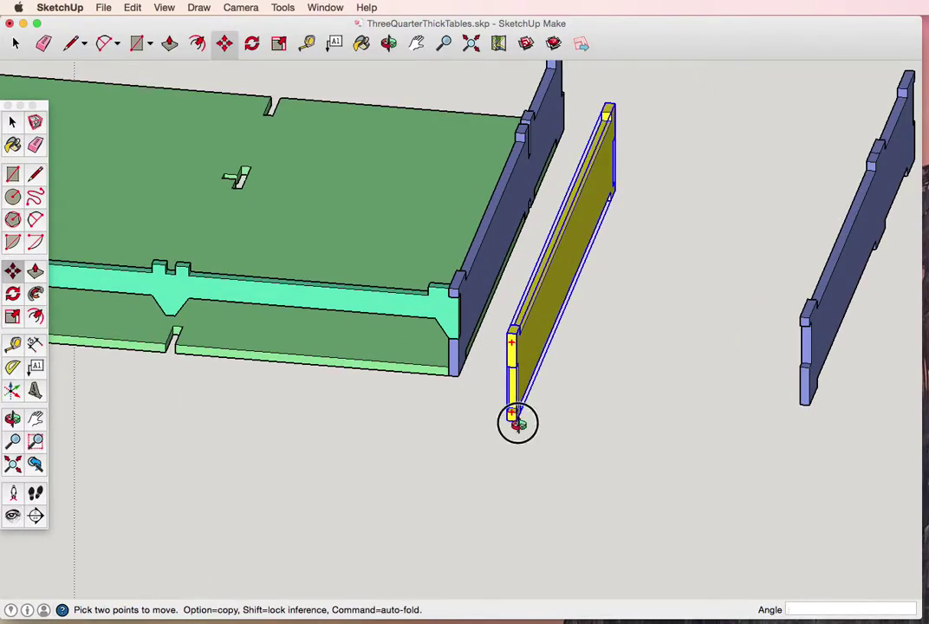
Step: Move the upright yellow board by its bottom corner into the front rail's centre slot
left_click(517, 421)
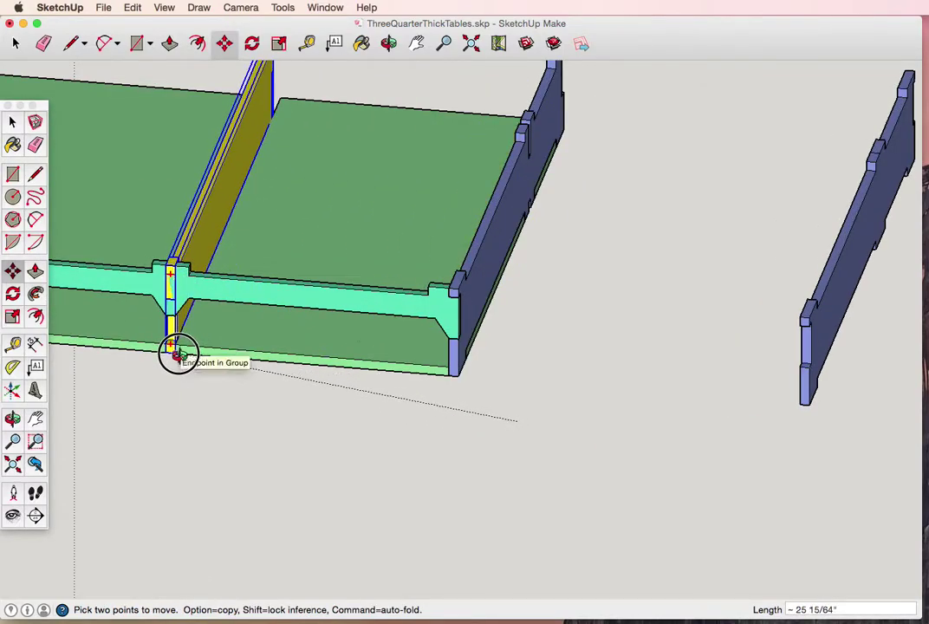
left_click(178, 354)
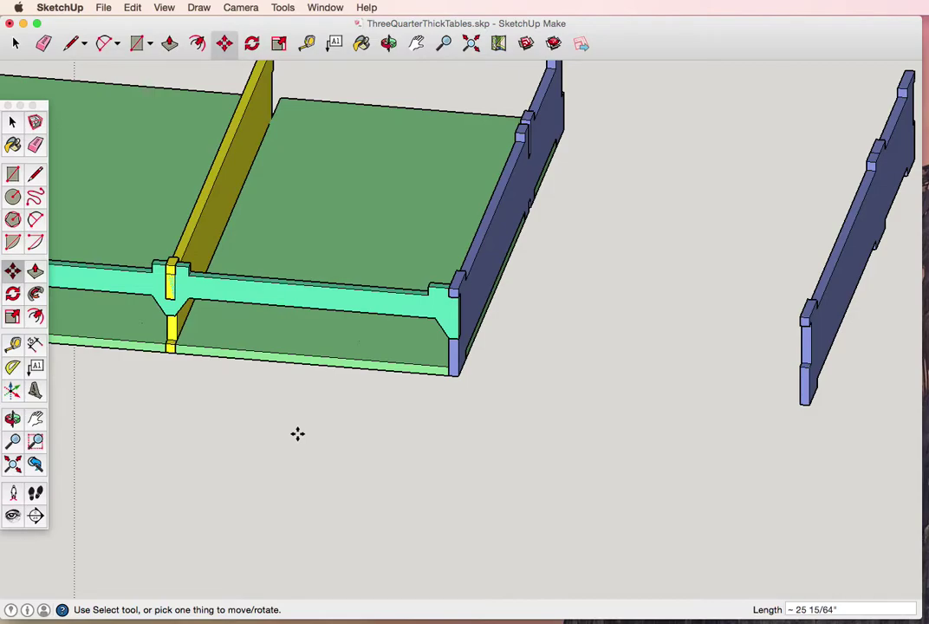
left_click(172, 277)
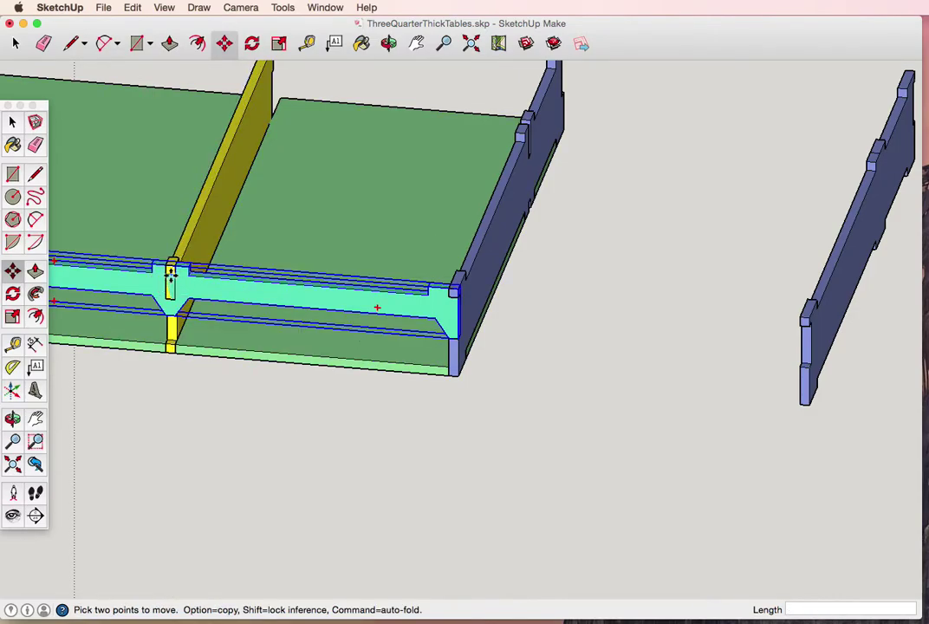
key("space")
Step: Rotate the yellow board -90° so its slot interlocks with the rail's centre notch
left_click(181, 250)
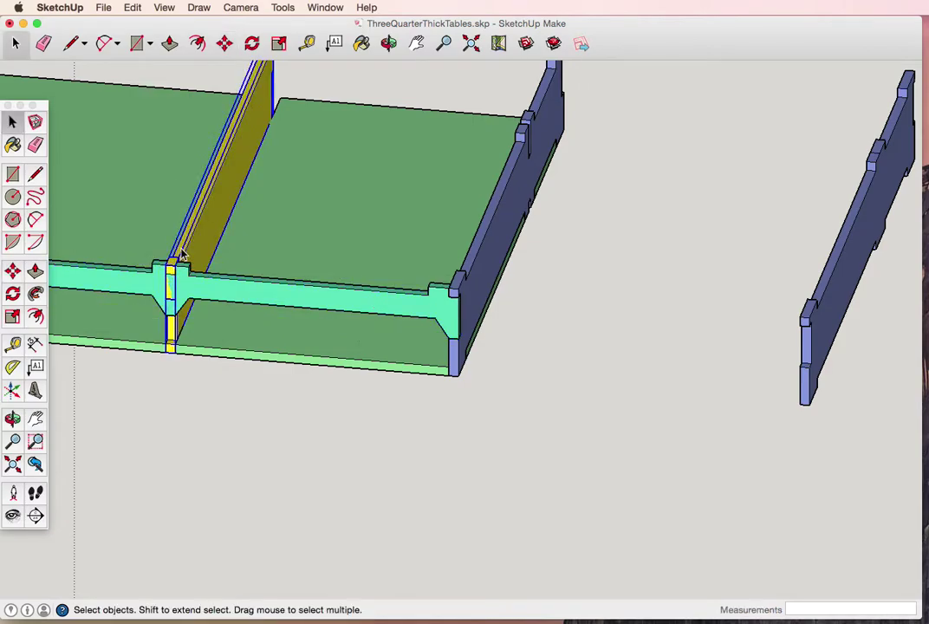
key("m")
key("q")
left_click(170, 311)
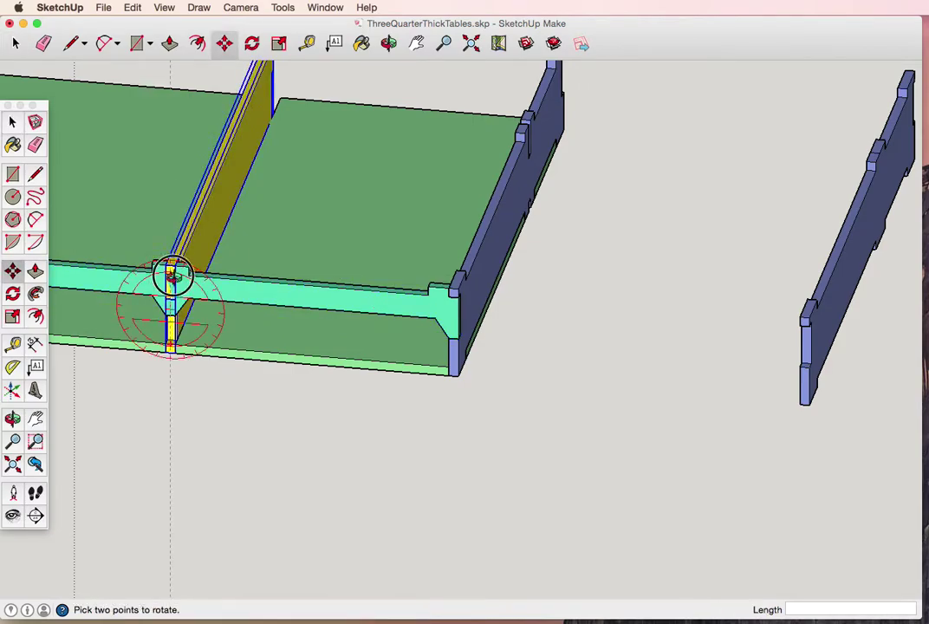
left_click(167, 278)
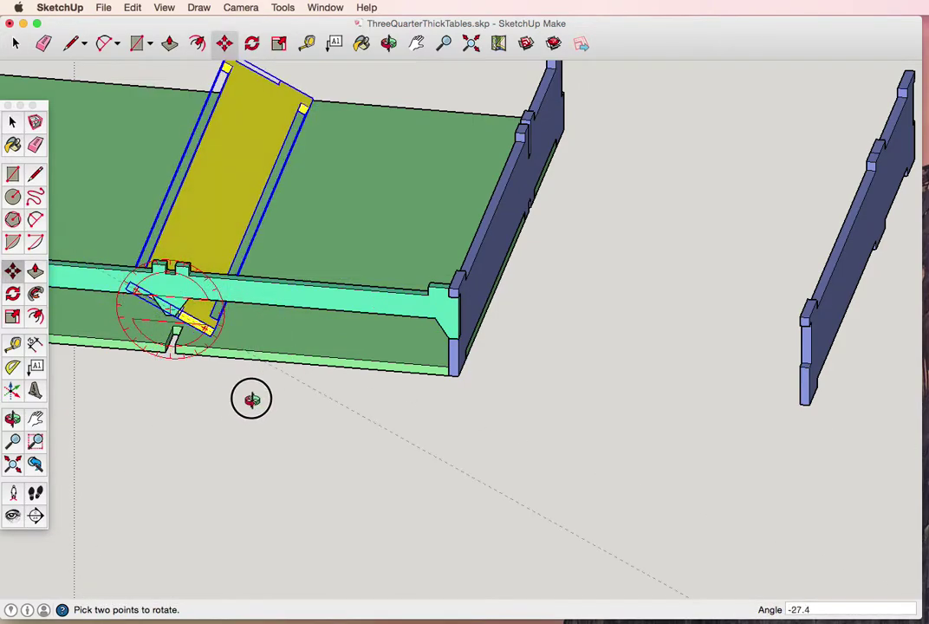
left_click(168, 388)
key("m")
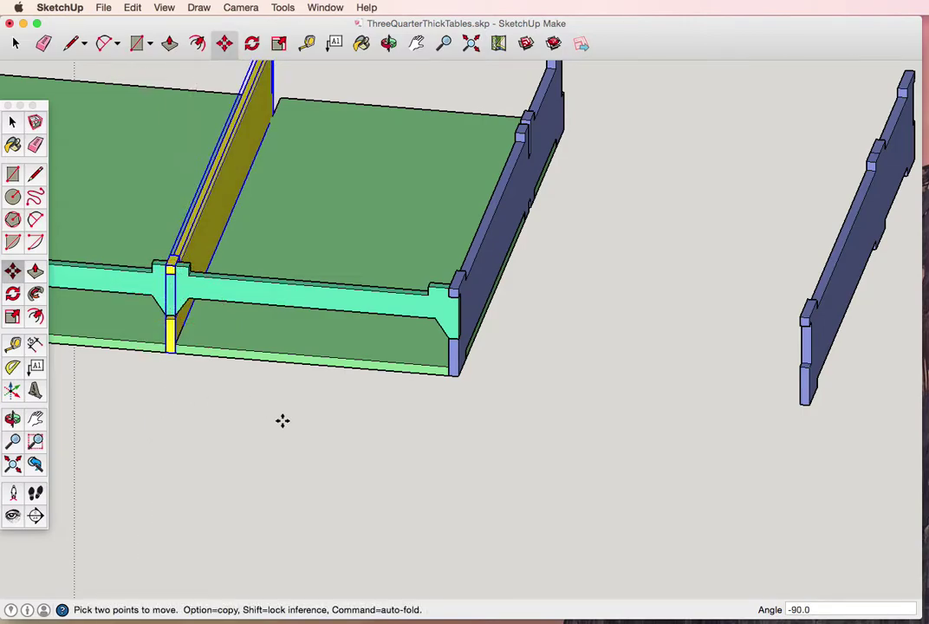
key("o")
mouse_move(285, 423)
left_mouse_down()
mouse_move(656, 343)
mouse_move(209, 406)
left_mouse_up()
Step: Rotate the yellow divider -90° so it runs lengthwise along the table
scroll(210, 406, "down", 3)
scroll(209, 408, "down", 2)
scroll(211, 408, "up", 5)
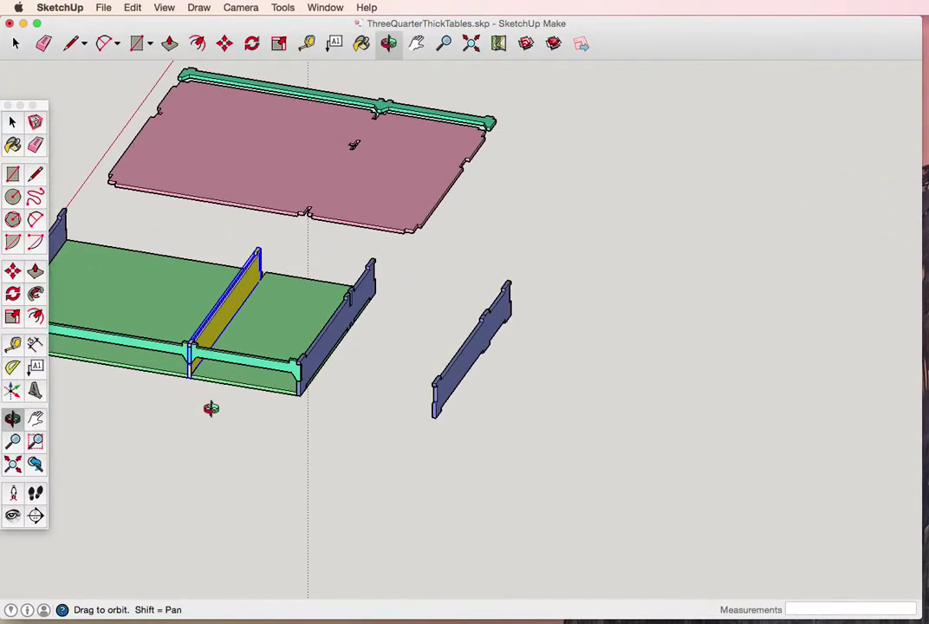
scroll(212, 408, "down", 2)
mouse_move(128, 391)
left_mouse_down()
mouse_move(272, 394)
mouse_move(395, 415)
mouse_move(353, 464)
left_mouse_up()
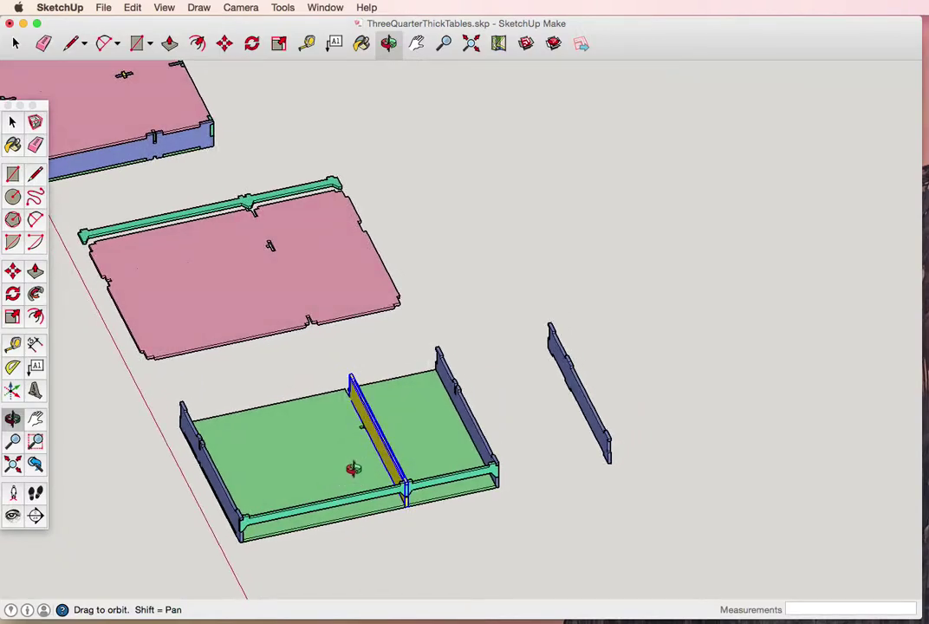
scroll(352, 465, "up", 2)
scroll(394, 472, "up", 2)
key("m")
key("q")
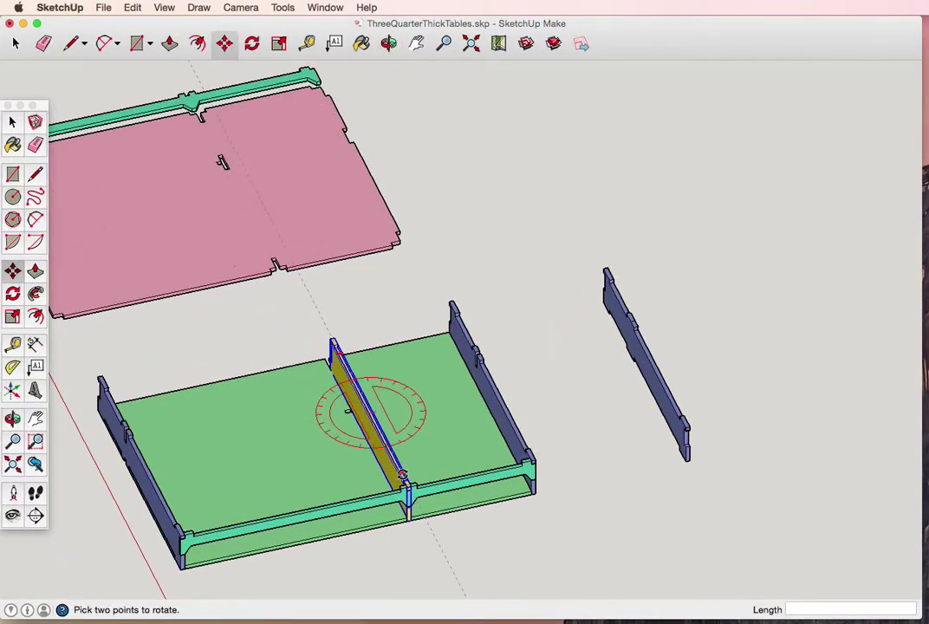
left_click(371, 410)
left_click(400, 483)
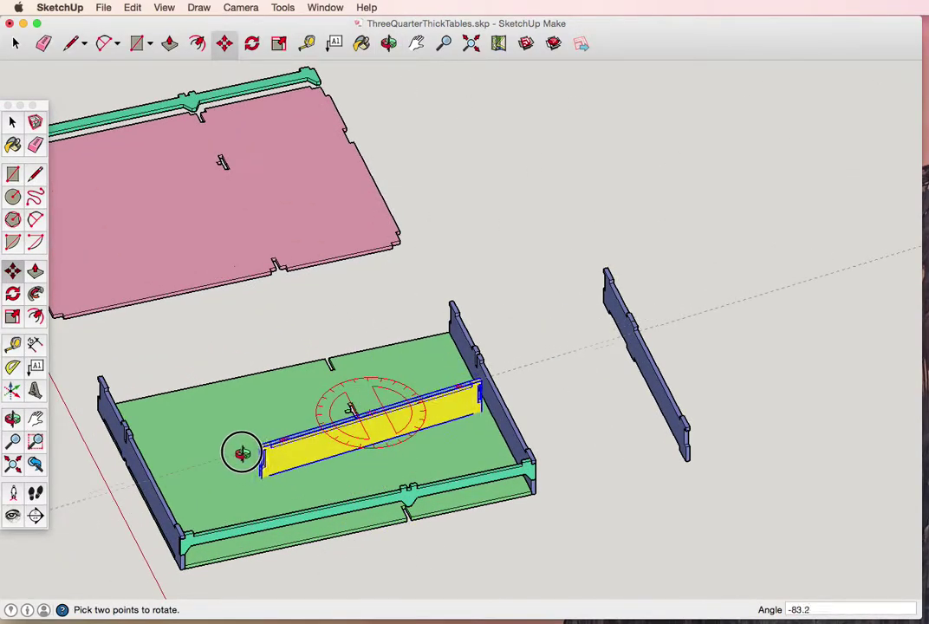
left_click(251, 457)
key("m")
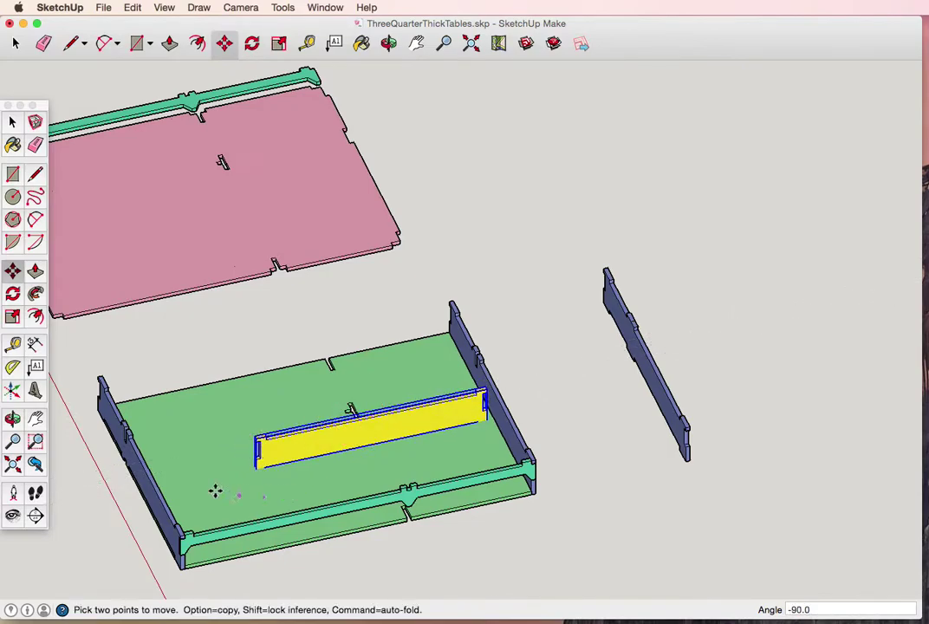
Step: Rotate the yellow divider another -90° so it stands vertical
scroll(215, 491, "up", 3)
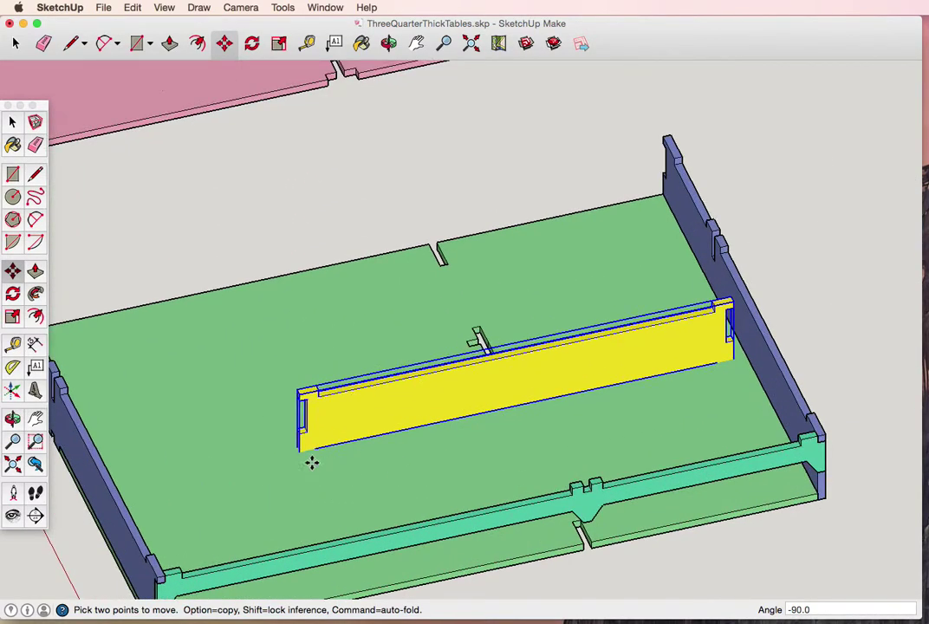
middle_click_drag(218, 474, 374, 449, "shift")
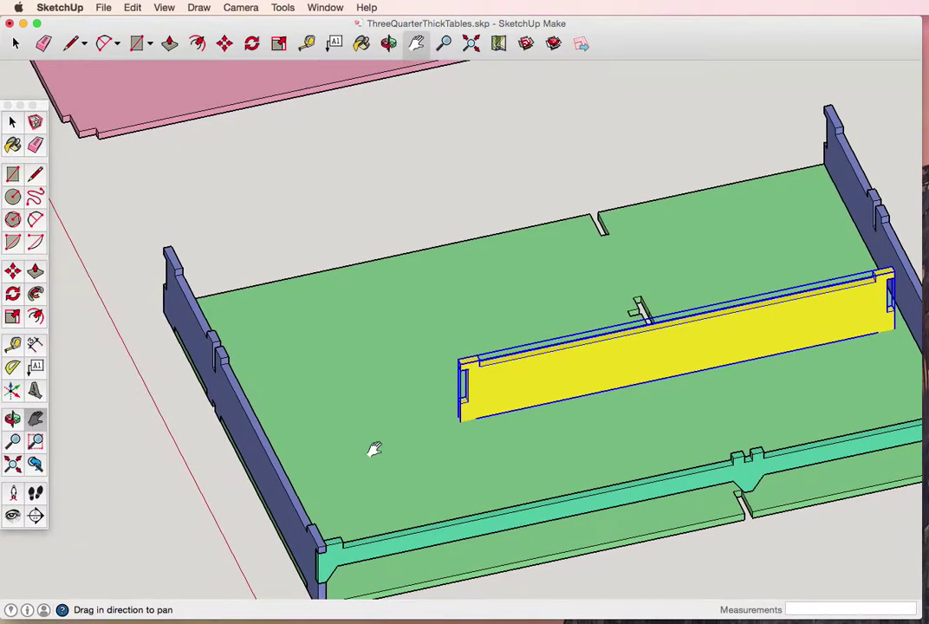
scroll(375, 449, "up", 2)
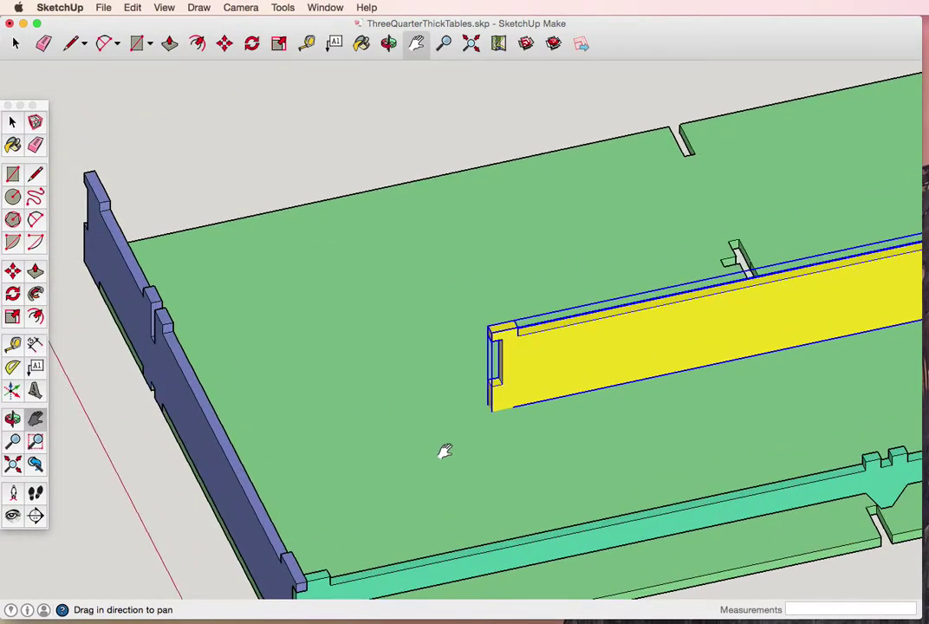
key("m")
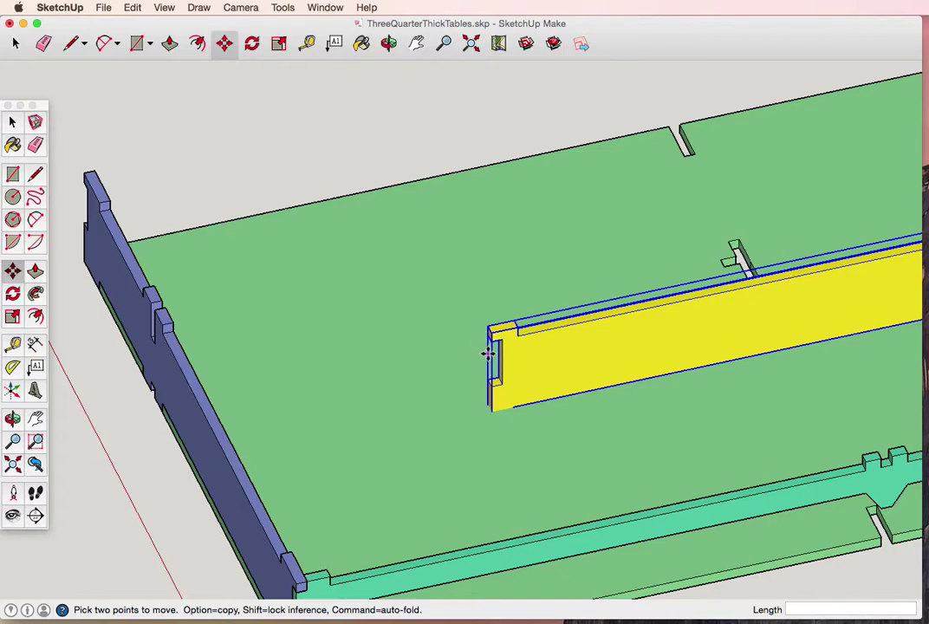
mouse_move(487, 357)
middle_mouse_down()
mouse_move(564, 363)
mouse_move(612, 343)
middle_mouse_up()
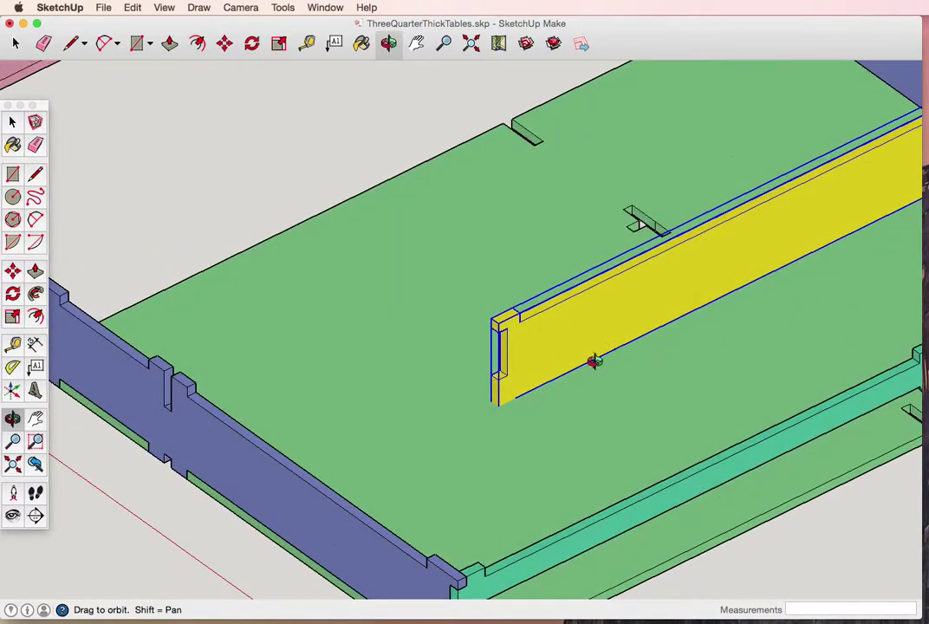
left_click(491, 351)
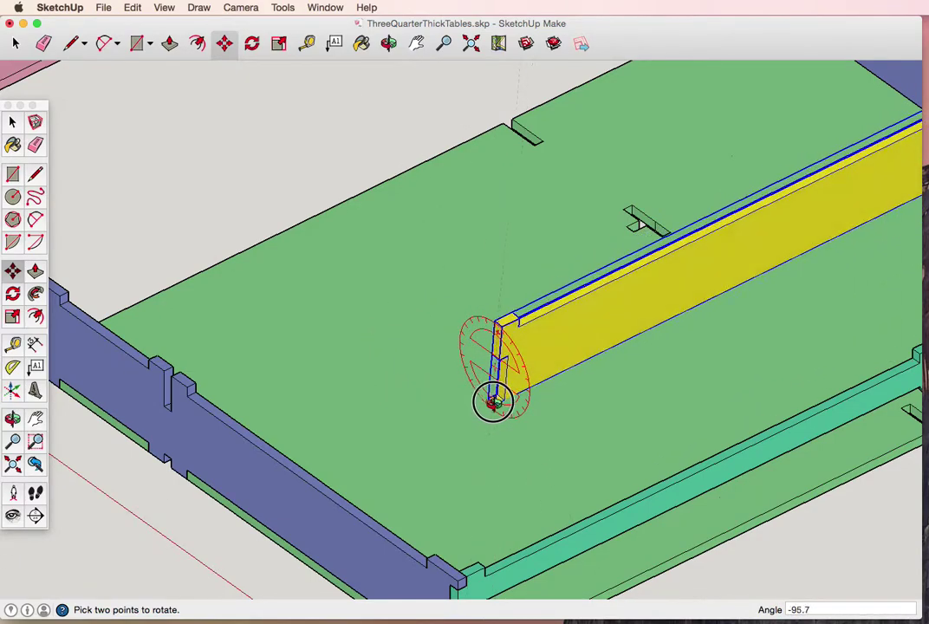
left_click(496, 401)
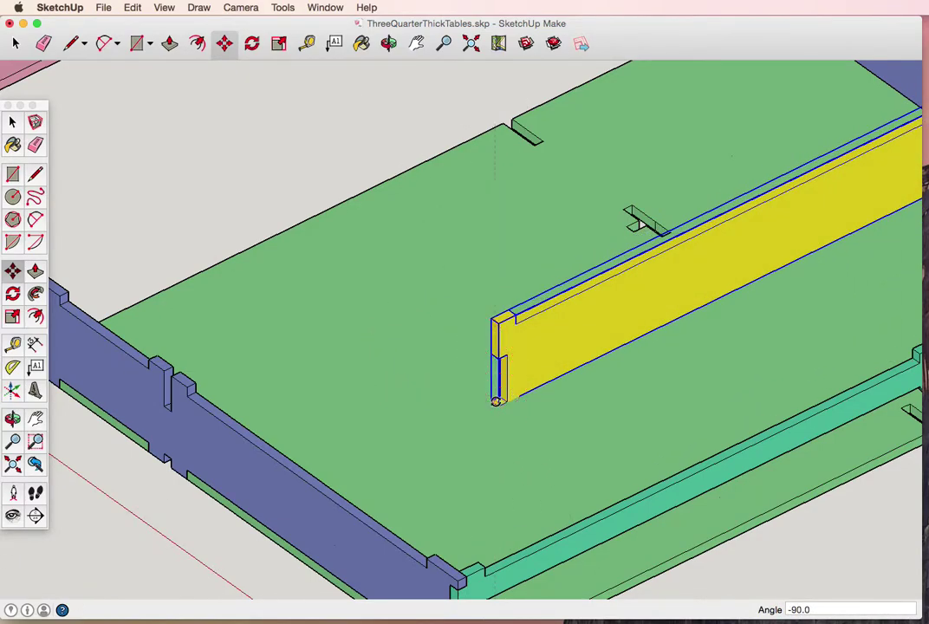
Step: Move the divider about 20 inches so its end seats in the blue end panel's notch
left_click(502, 322)
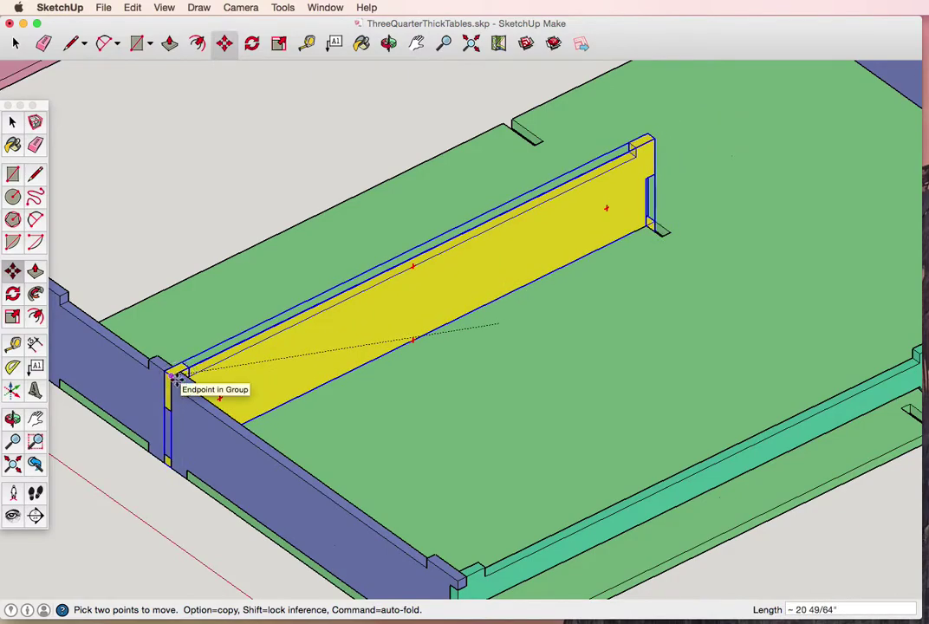
left_click(176, 379)
key("space")
left_click(158, 554)
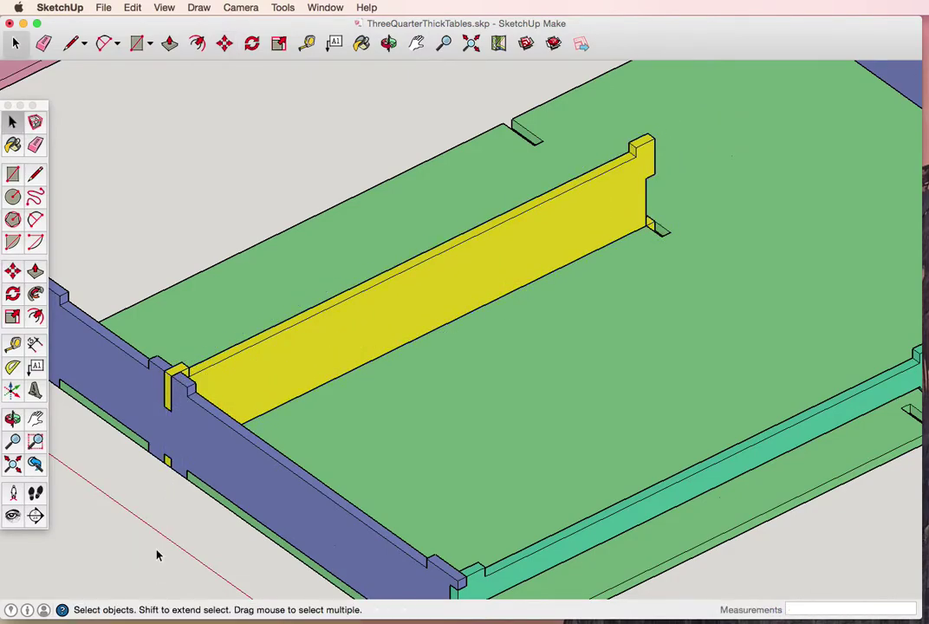
mouse_move(569, 482)
middle_mouse_down()
mouse_move(196, 508)
mouse_move(475, 412)
mouse_move(218, 473)
mouse_move(449, 448)
mouse_move(302, 443)
middle_mouse_up()
Step: Drop the loose blue panel into the front slot, interlocking it with the yellow divider
scroll(449, 448, "down", 5)
scroll(541, 373, "up", 2)
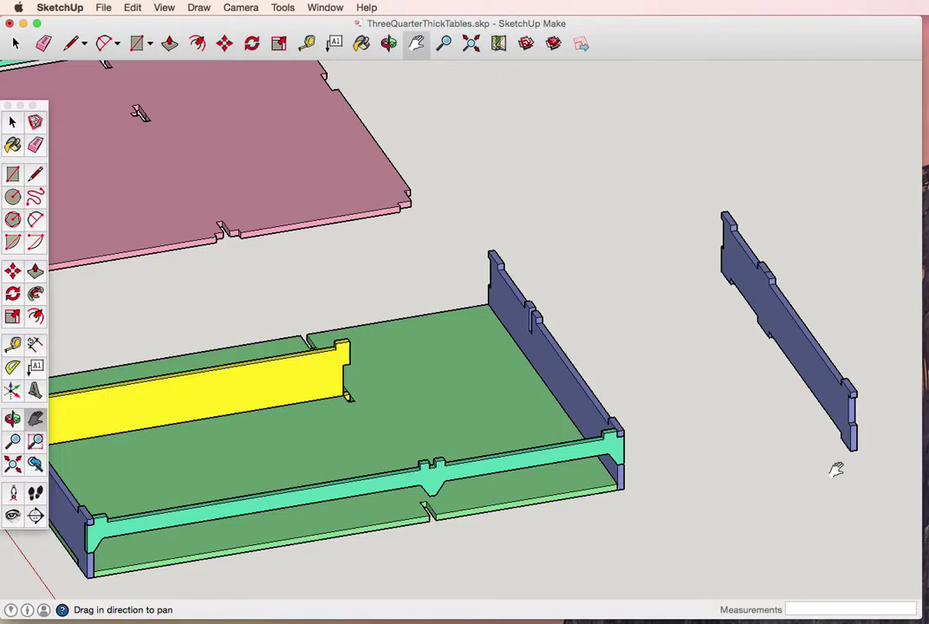
key("m")
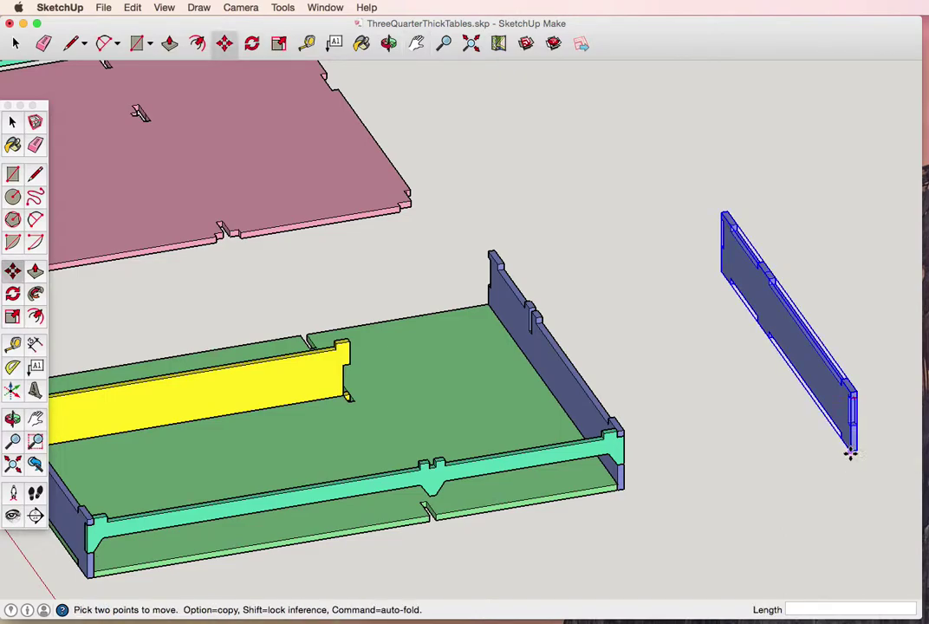
left_click(850, 449)
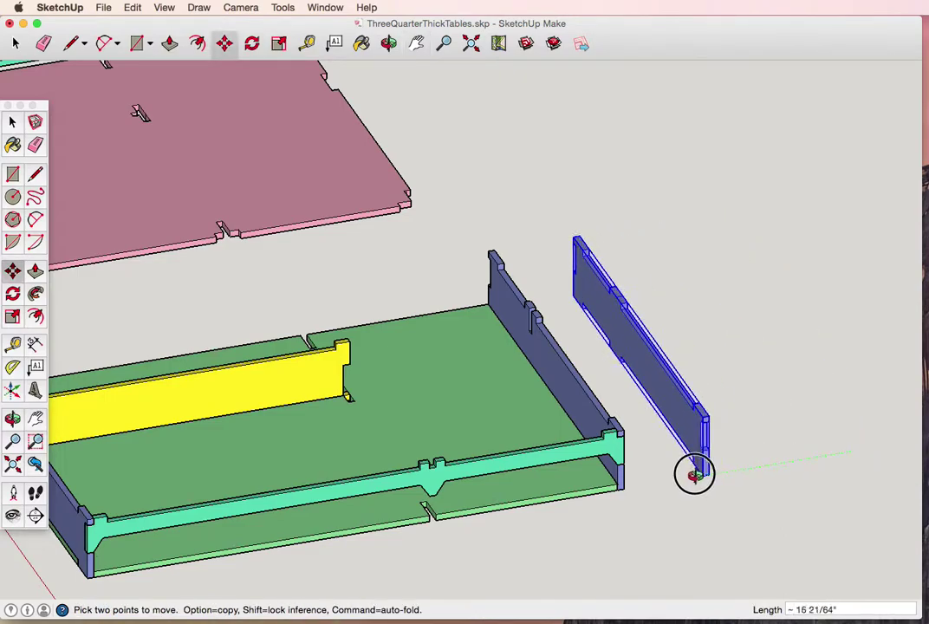
left_click(429, 511)
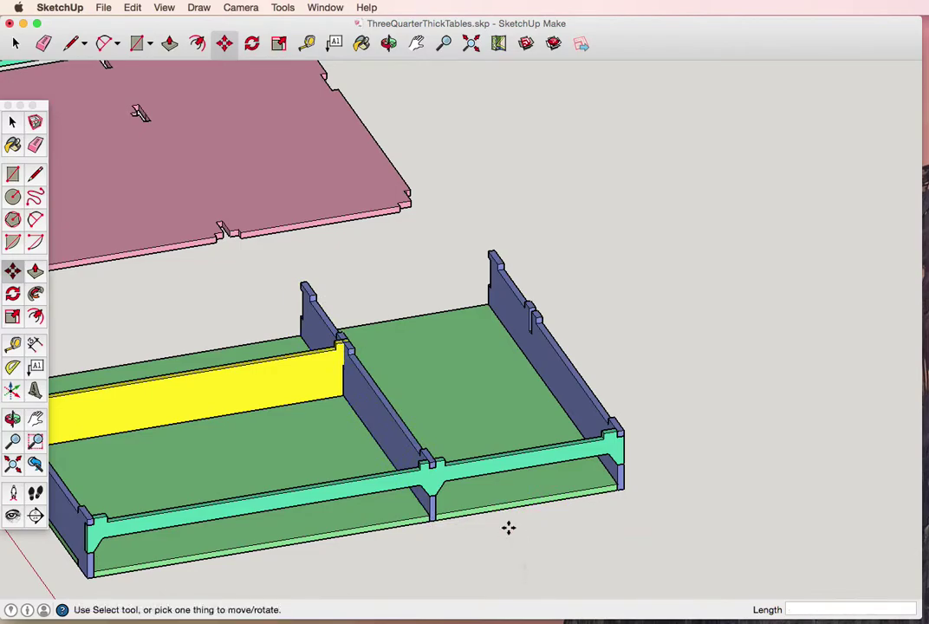
key("o")
scroll(334, 349, "up", 5)
Step: Bring the yellow divider's corner into view and align it in the blue uprights' notches
scroll(334, 348, "down", 2)
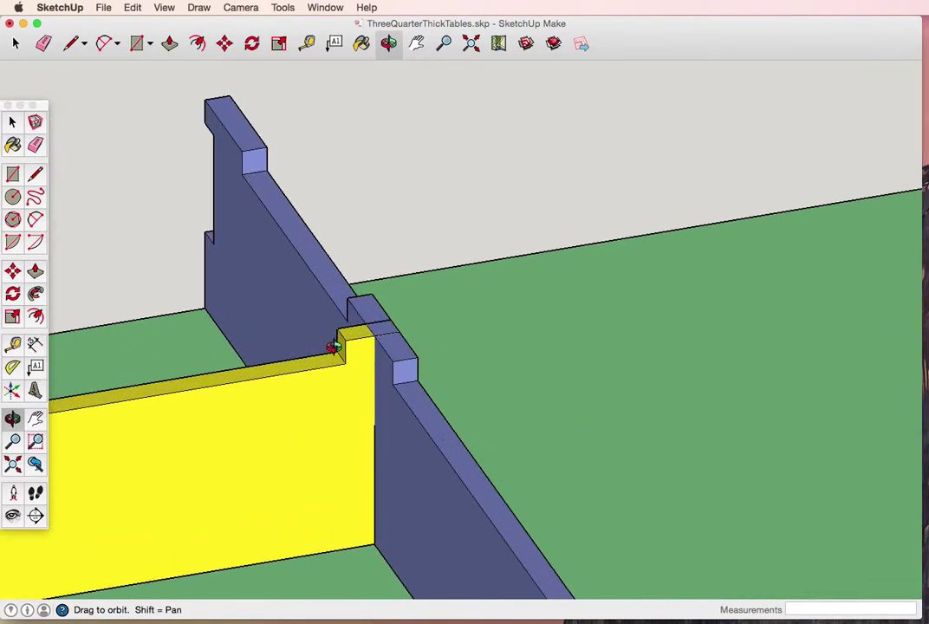
scroll(335, 348, "down", 2)
scroll(338, 347, "down", 2)
key("shift")
left_click_drag(340, 345, 637, 329, "shift")
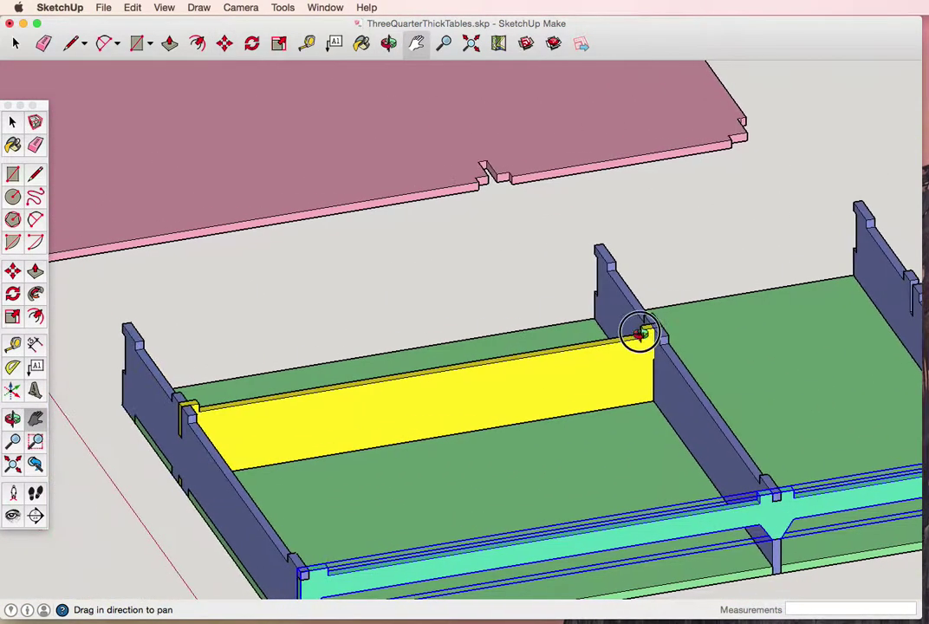
key("m")
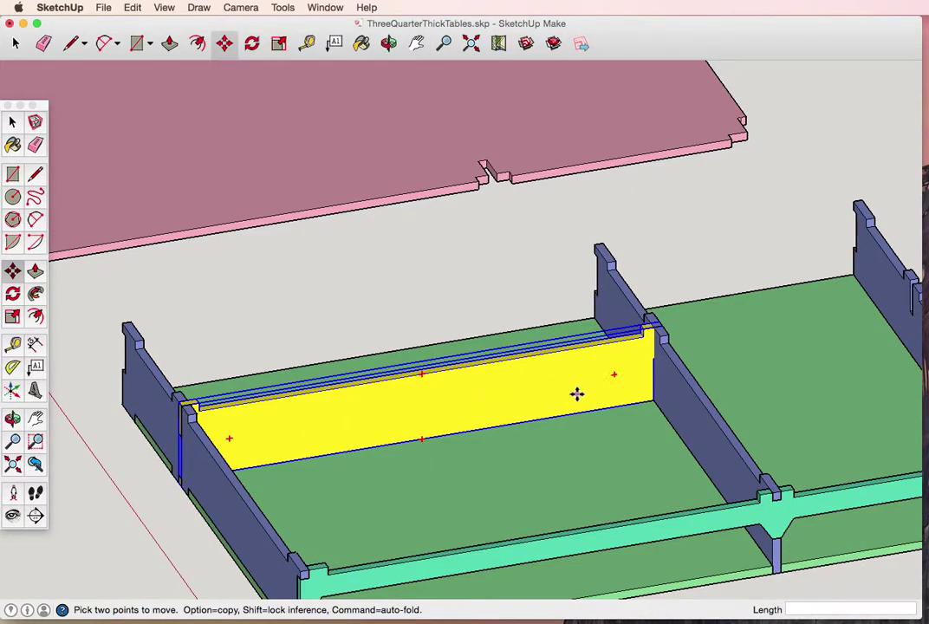
mouse_move(602, 342)
middle_mouse_down()
mouse_move(602, 409)
mouse_move(574, 469)
middle_mouse_up()
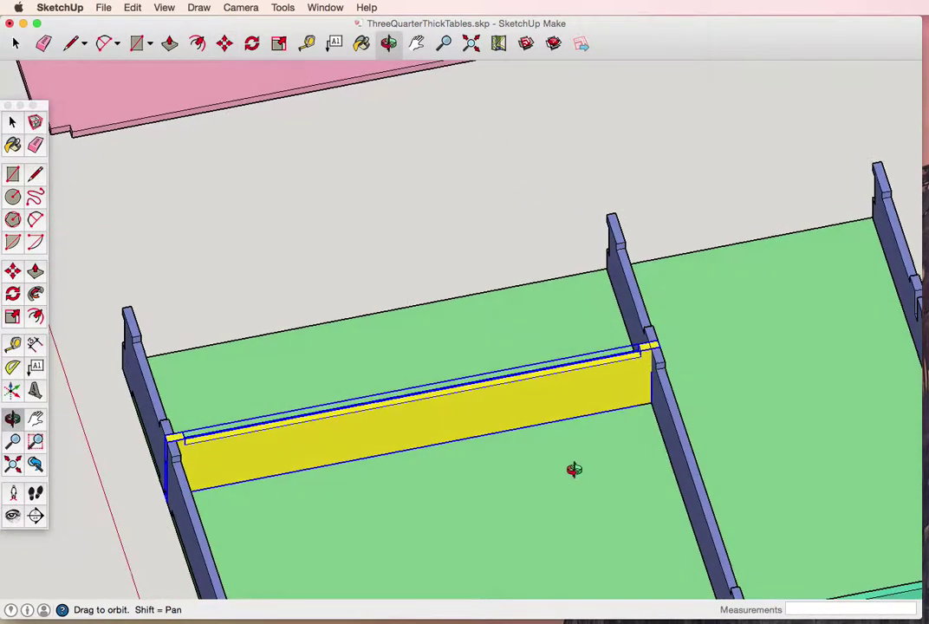
scroll(577, 395, "up", 3)
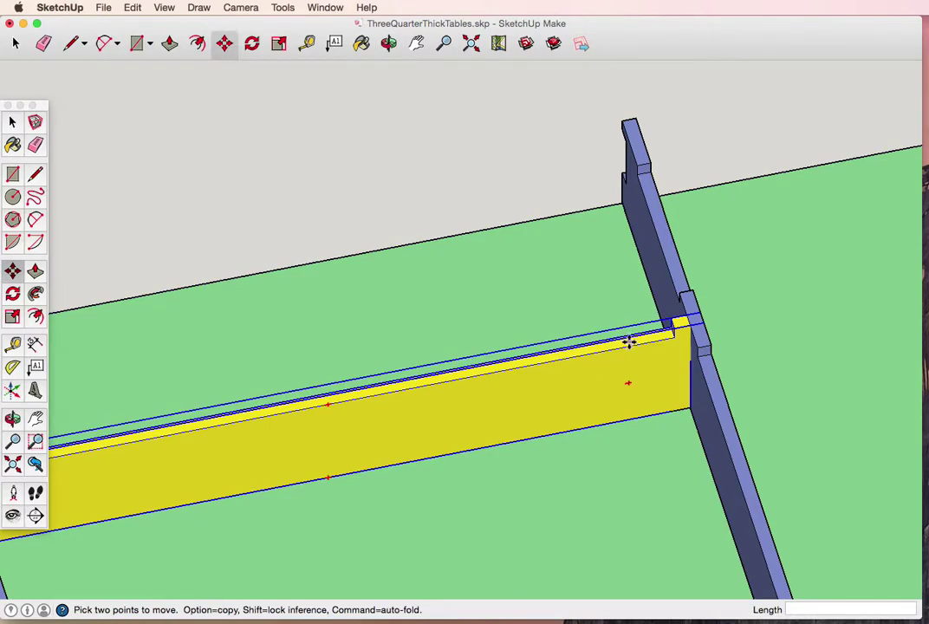
Step: Orbit around the yellow divider to inspect its slot joint from the opposite side
key("q")
mouse_move(622, 332)
left_mouse_down()
mouse_move(241, 353)
mouse_move(186, 421)
left_mouse_up()
middle_click_drag(589, 552, 253, 394)
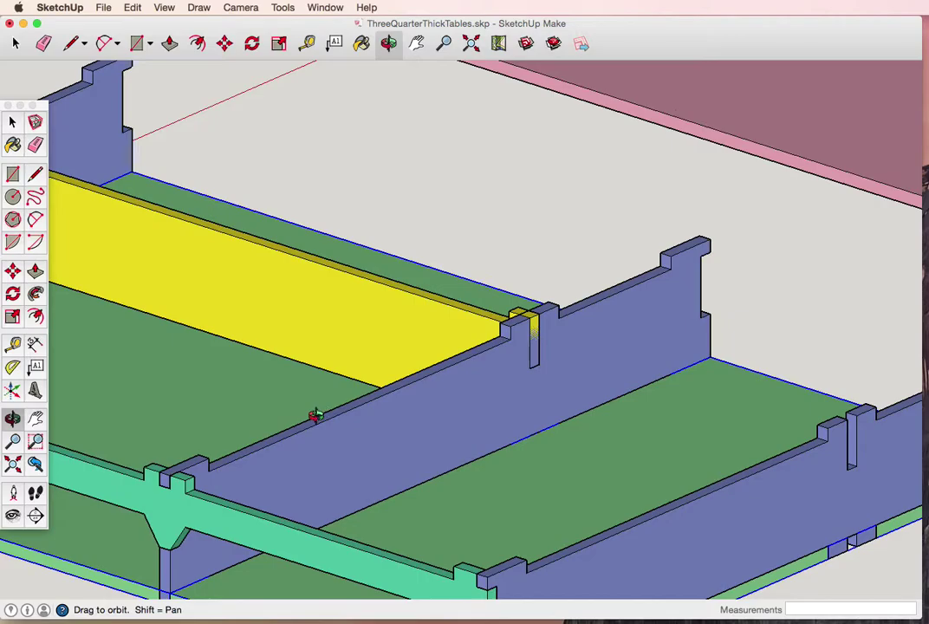
mouse_move(345, 426)
left_mouse_down()
mouse_move(766, 445)
mouse_move(406, 435)
mouse_move(332, 423)
mouse_move(281, 423)
mouse_move(277, 446)
mouse_move(273, 440)
left_mouse_up()
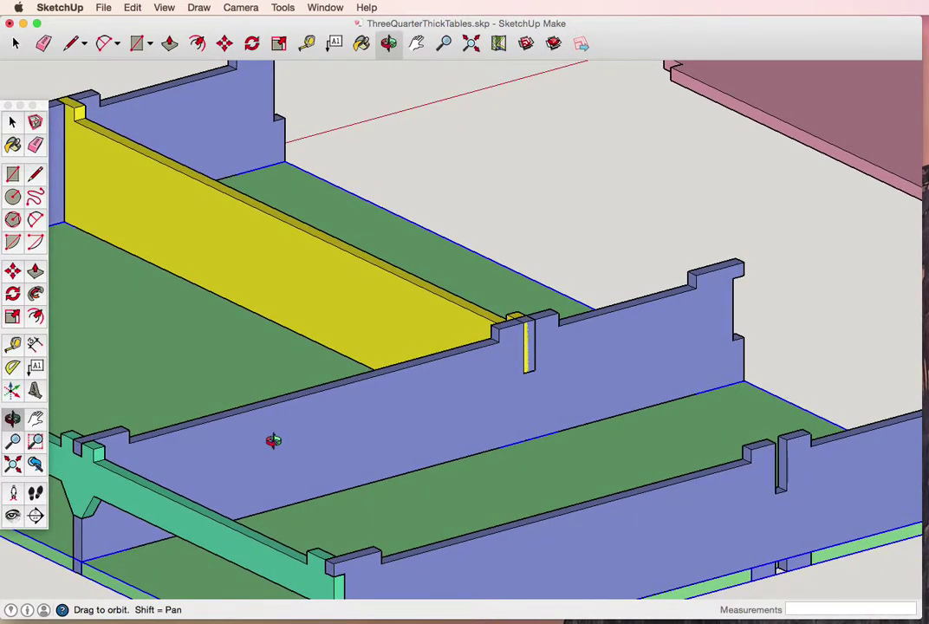
key("space")
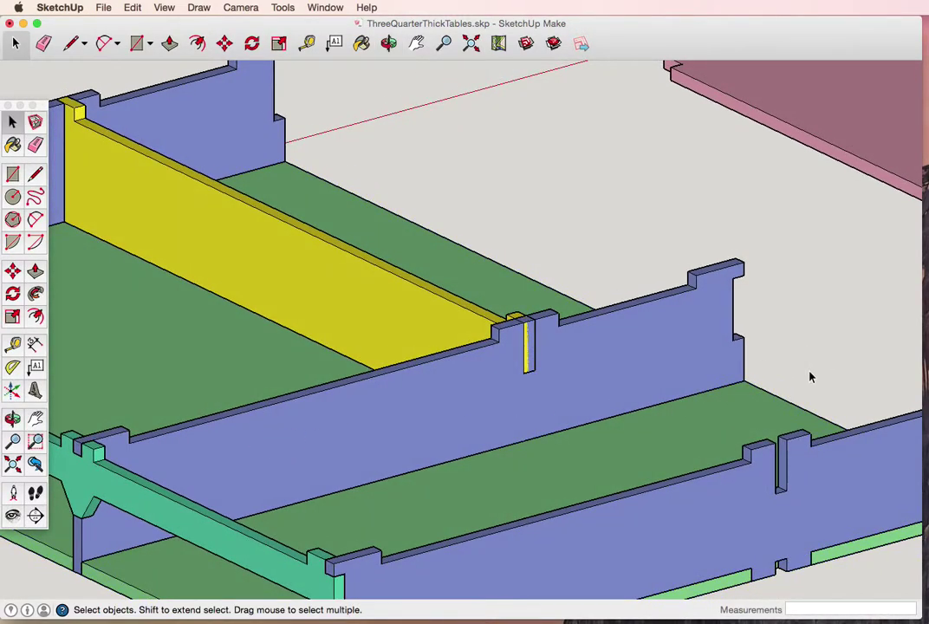
Step: Lift the front blue board up above the table to clear its place
key("m")
left_click(572, 402)
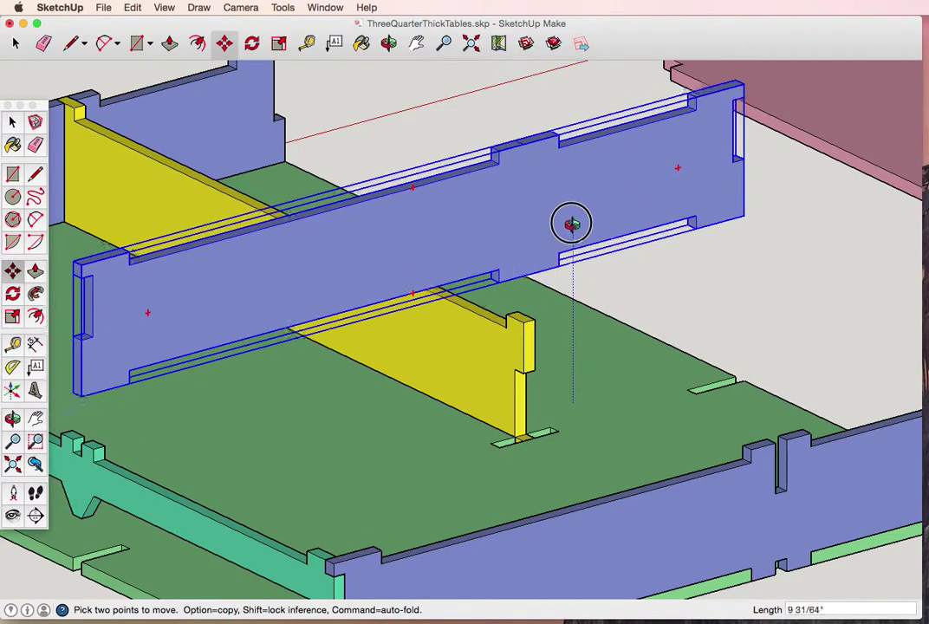
left_click(574, 207)
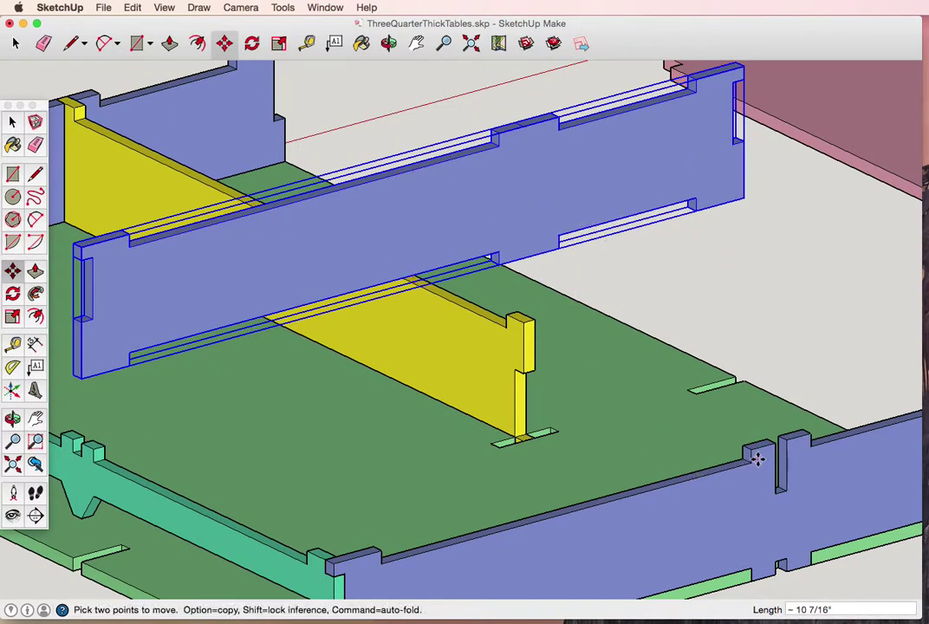
key("space")
key("m")
left_click(803, 431)
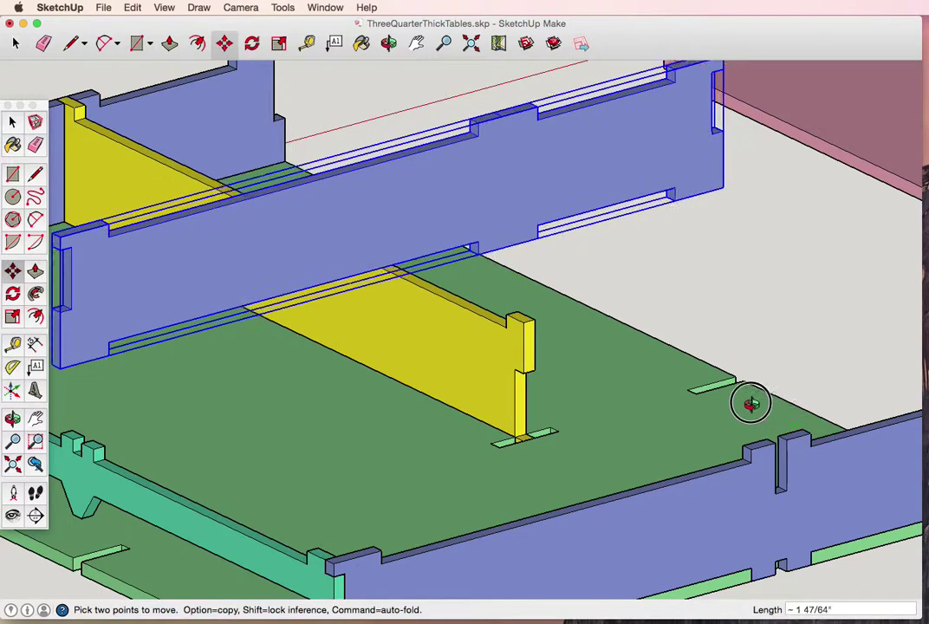
left_click(701, 377)
key("space")
Step: Slide the lower blue board about 20 inches in so the yellow divider locks into its centre notch
left_click(722, 579)
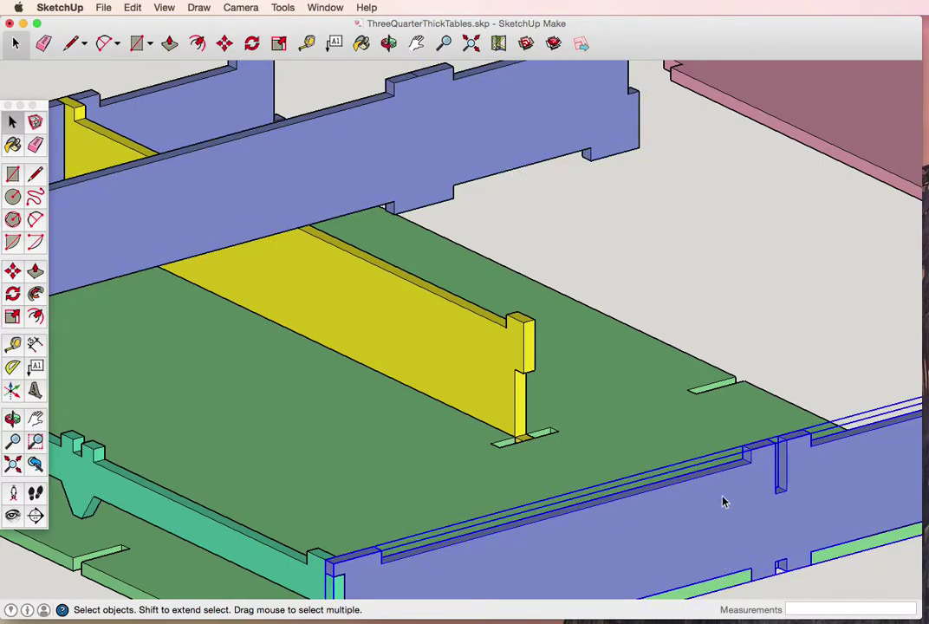
key("m")
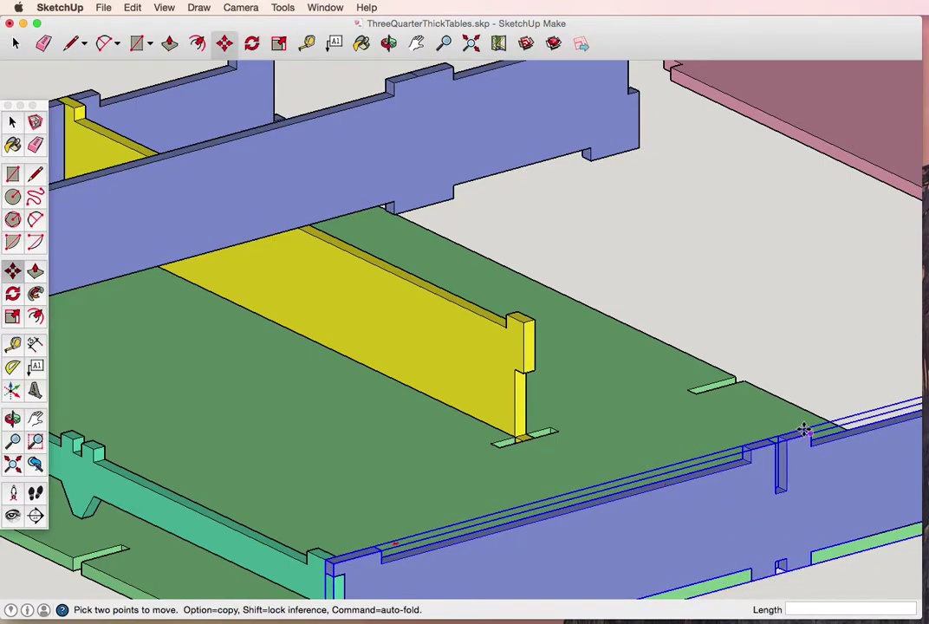
left_click(804, 430)
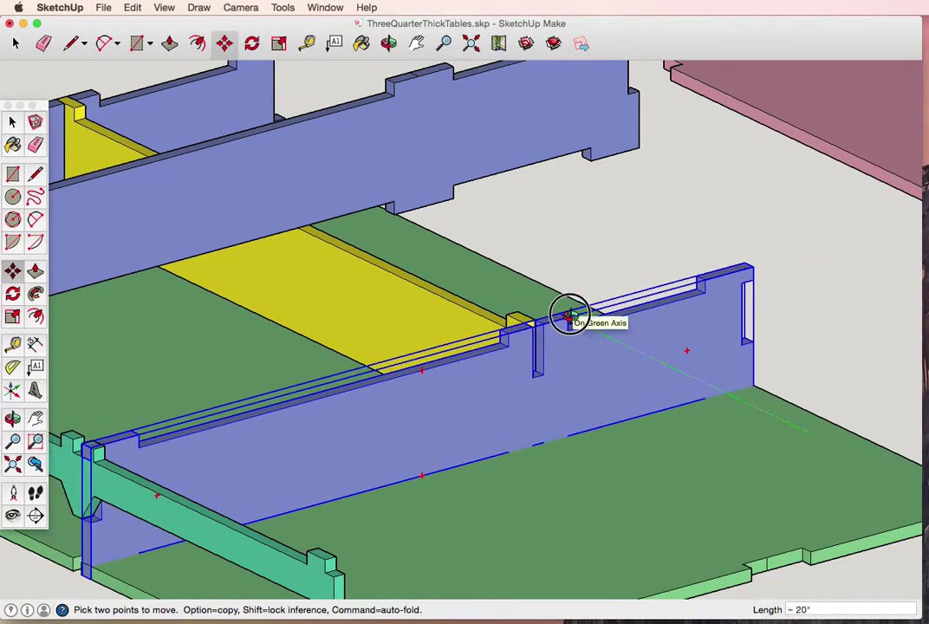
left_click(563, 316)
key("space")
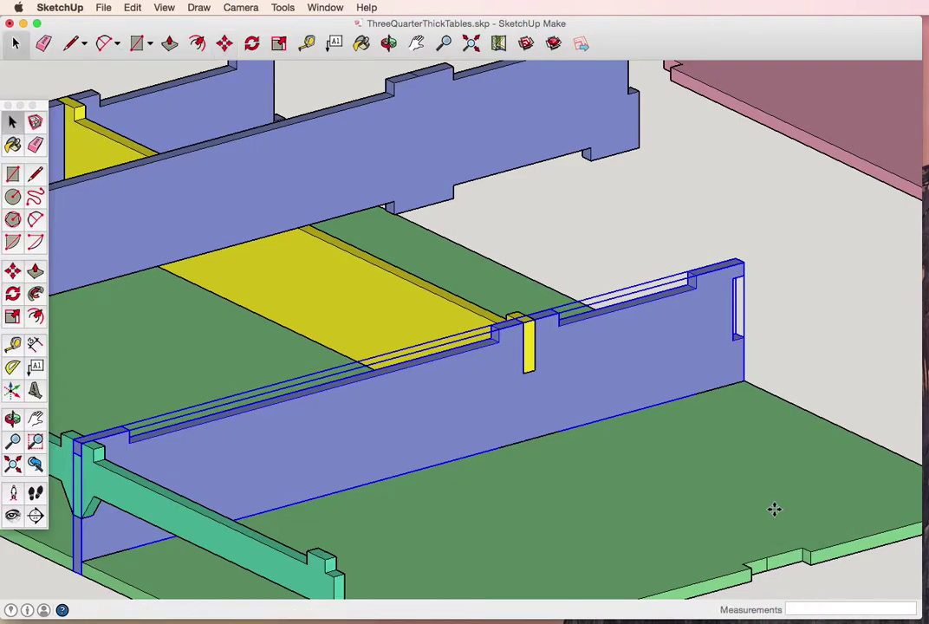
left_click(836, 242)
Step: Pick up the raised blue board to relocate it to the outer position
left_click(548, 154)
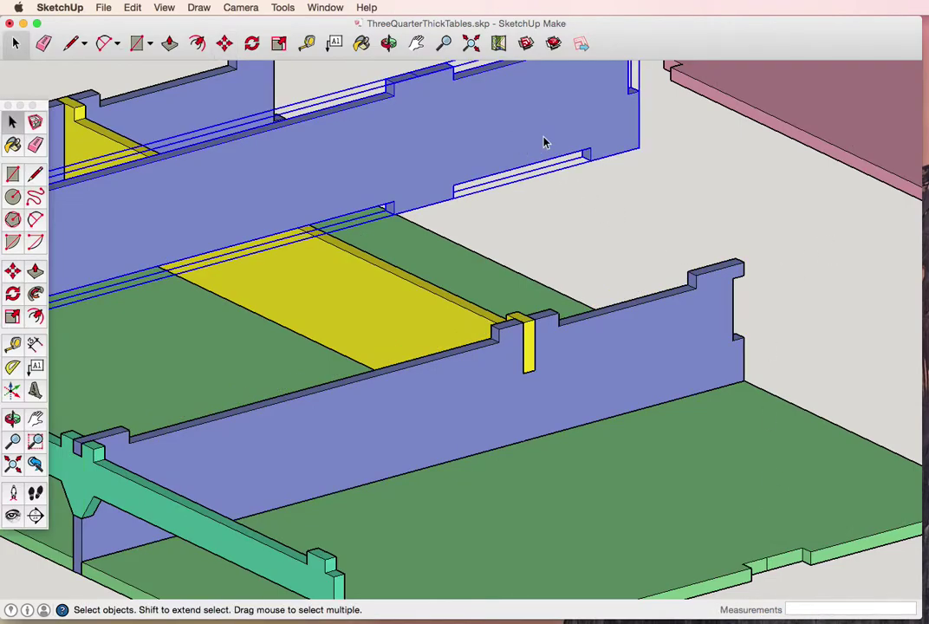
key("m")
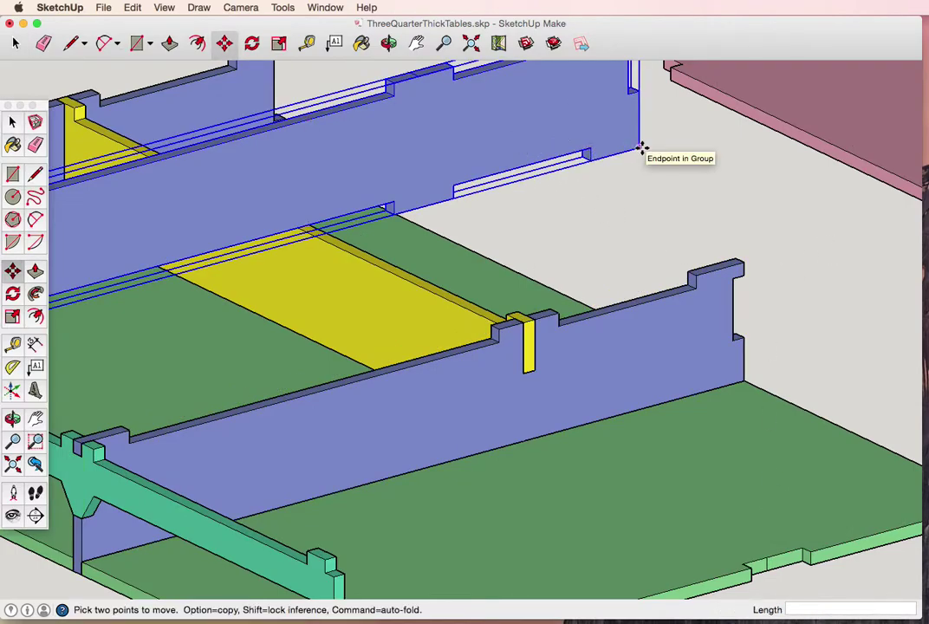
left_click(455, 199)
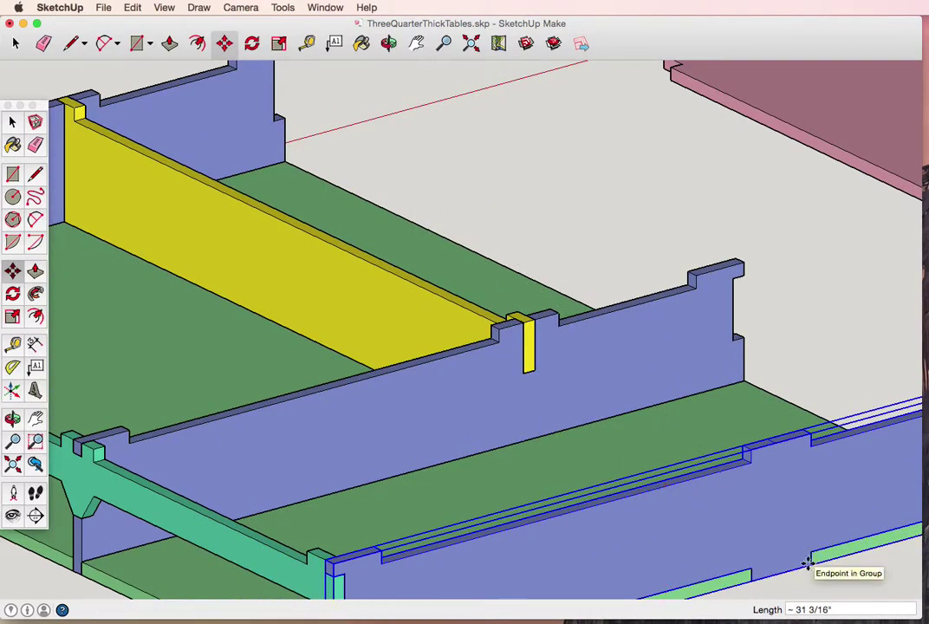
Step: Select the flat green rail and stand it upright at 90°
scroll(599, 437, "down", 3)
mouse_move(561, 429)
middle_mouse_down()
mouse_move(886, 406)
mouse_move(671, 440)
mouse_move(585, 477)
middle_mouse_up()
mouse_move(800, 365)
middle_mouse_down("shift")
mouse_move(582, 426)
mouse_move(575, 442)
mouse_move(491, 429)
mouse_move(403, 436)
middle_mouse_up("shift")
scroll(468, 393, "up", 3)
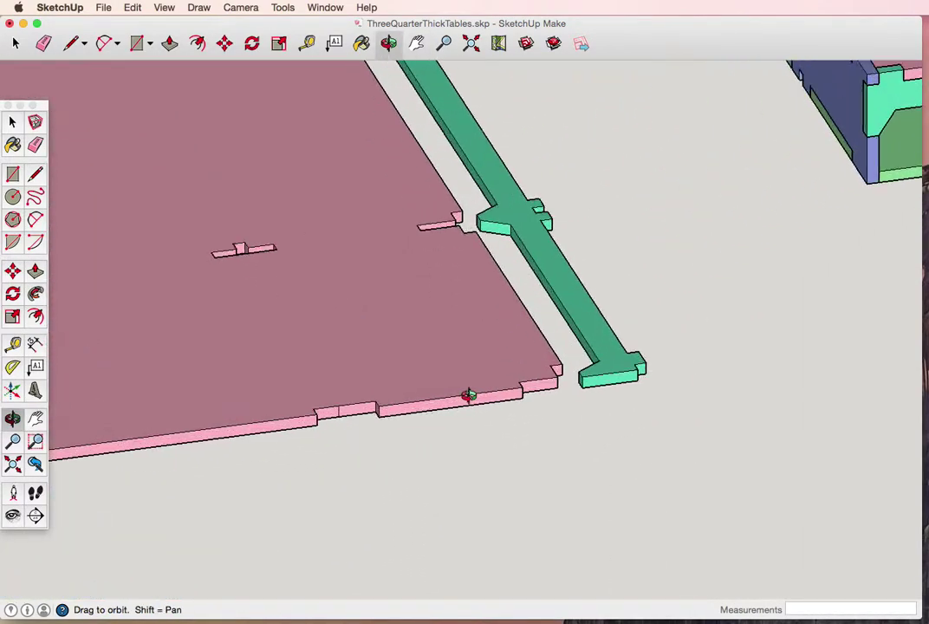
key("space")
left_click(646, 371)
key("m")
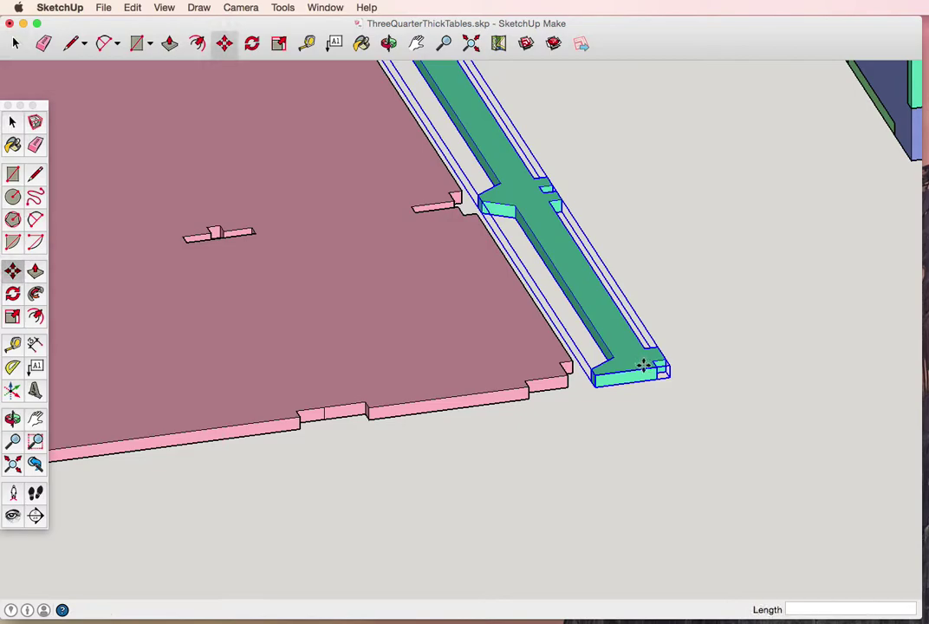
left_click(649, 365)
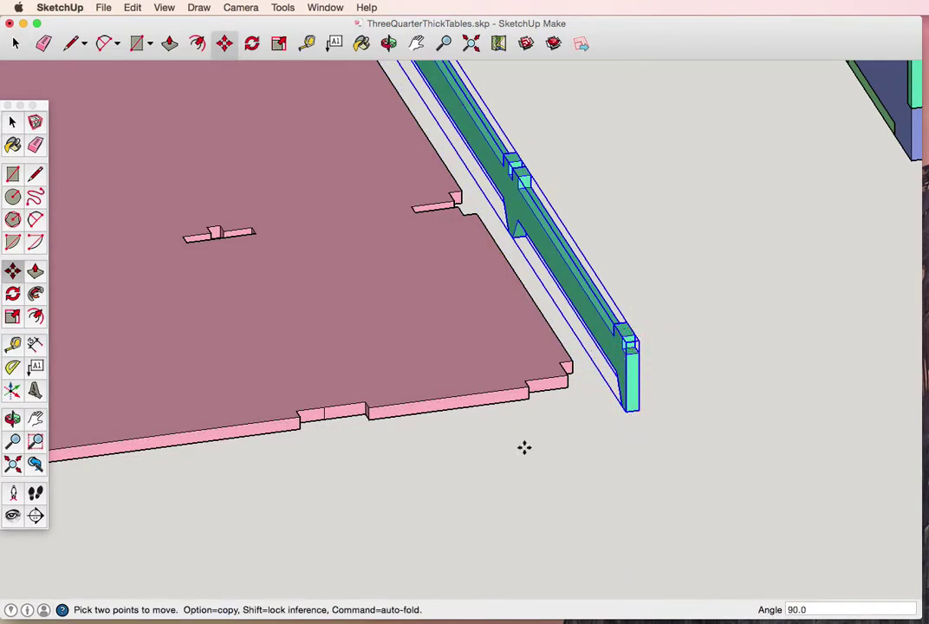
Step: Move the upright green rail into the left table's front slots, over the middle panel
scroll(524, 447, "down", 5)
middle_click_drag(346, 436, 503, 405, "shift")
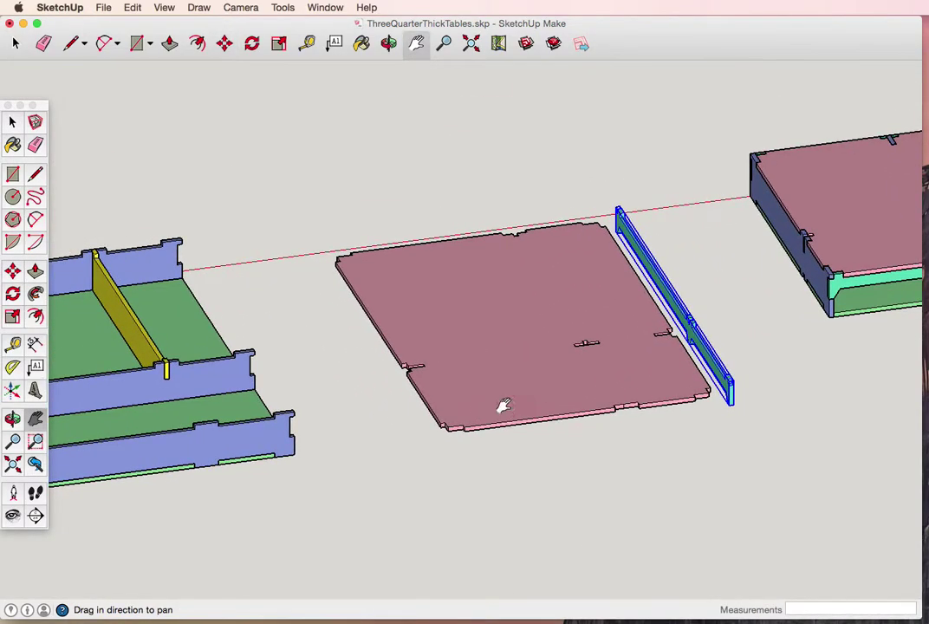
left_click(730, 394)
left_click(345, 418)
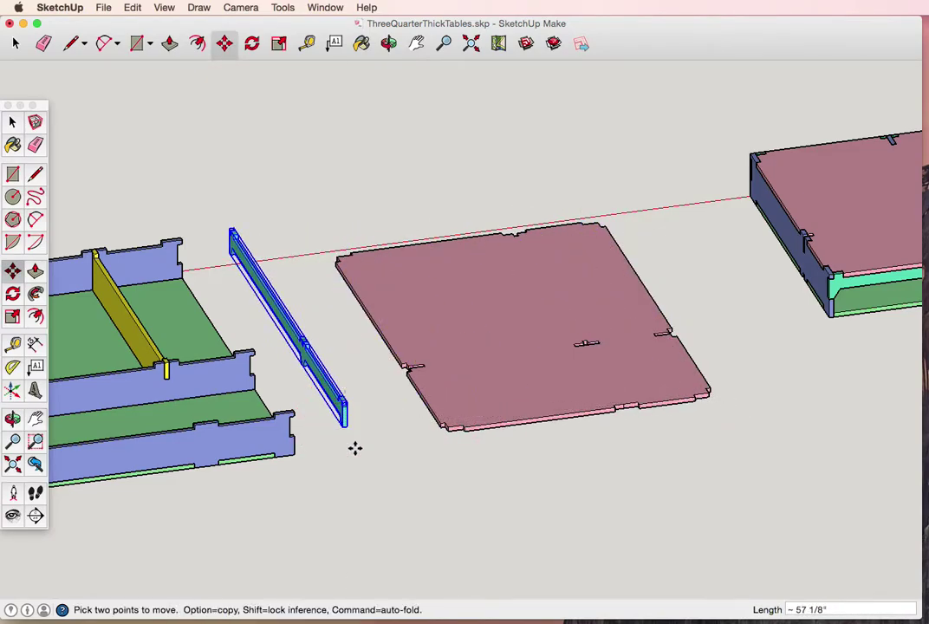
middle_click_drag(356, 448, 39, 321)
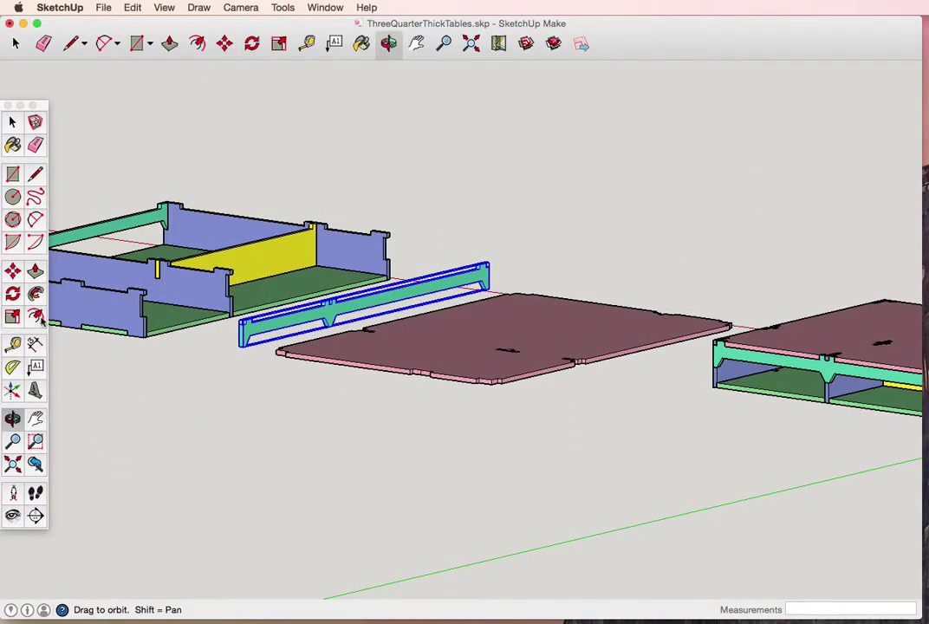
scroll(109, 306, "up", 3)
scroll(229, 358, "up", 2)
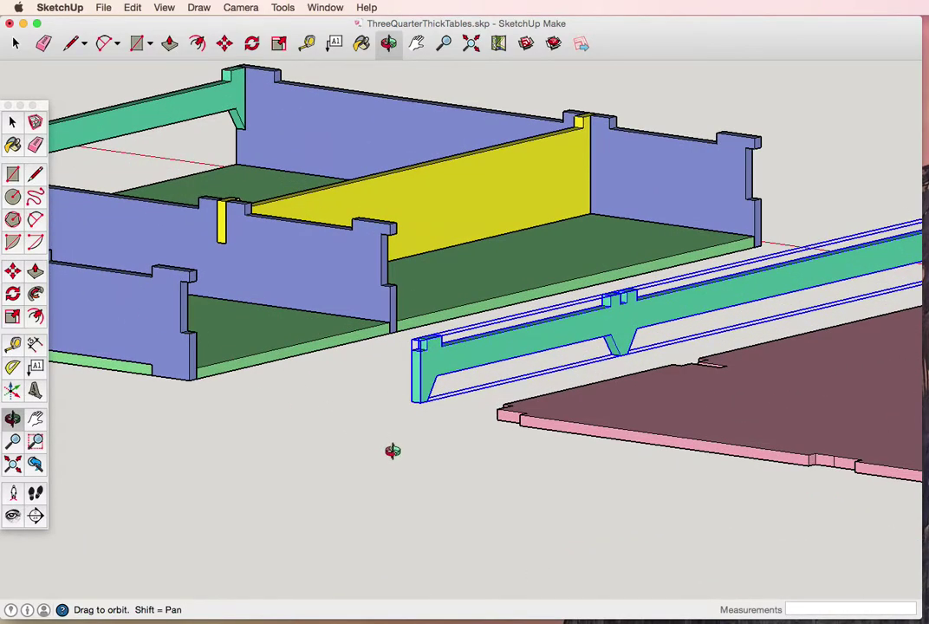
key("m")
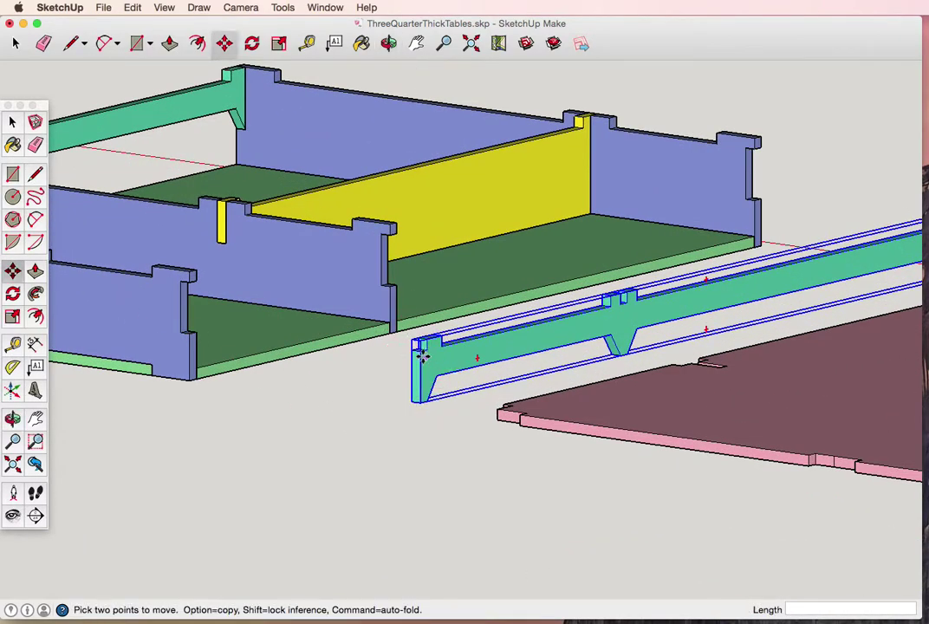
left_click_drag(420, 347, 190, 279)
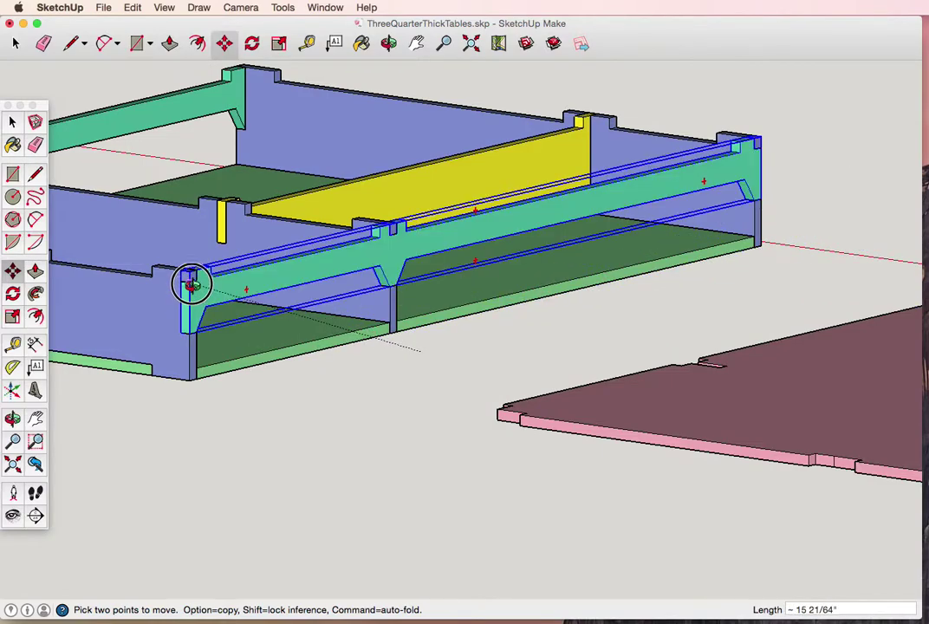
key("space")
left_click(348, 448)
Step: Move the pink tabletop by its corner onto the matching corner of the blue-and-green frame
scroll(411, 475, "down", 1)
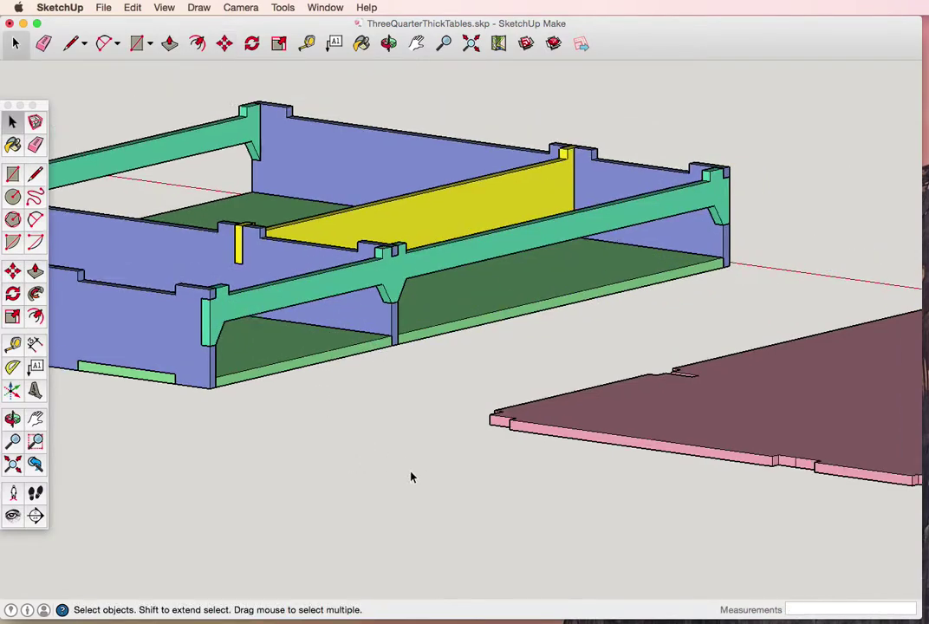
scroll(410, 475, "down", 1)
scroll(413, 475, "down", 3)
scroll(412, 475, "up", 2)
mouse_move(412, 475)
middle_mouse_down("shift")
mouse_move(502, 439)
mouse_move(464, 418)
mouse_move(792, 439)
mouse_move(634, 428)
mouse_move(632, 458)
middle_mouse_up("shift")
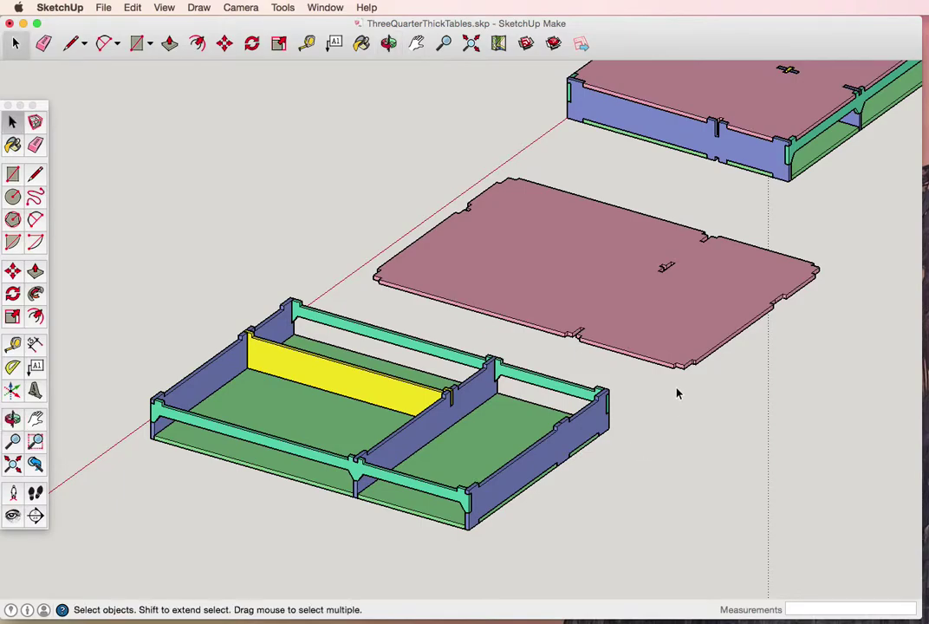
scroll(679, 393, "up", 4)
scroll(678, 393, "down", 1)
scroll(679, 394, "down", 2)
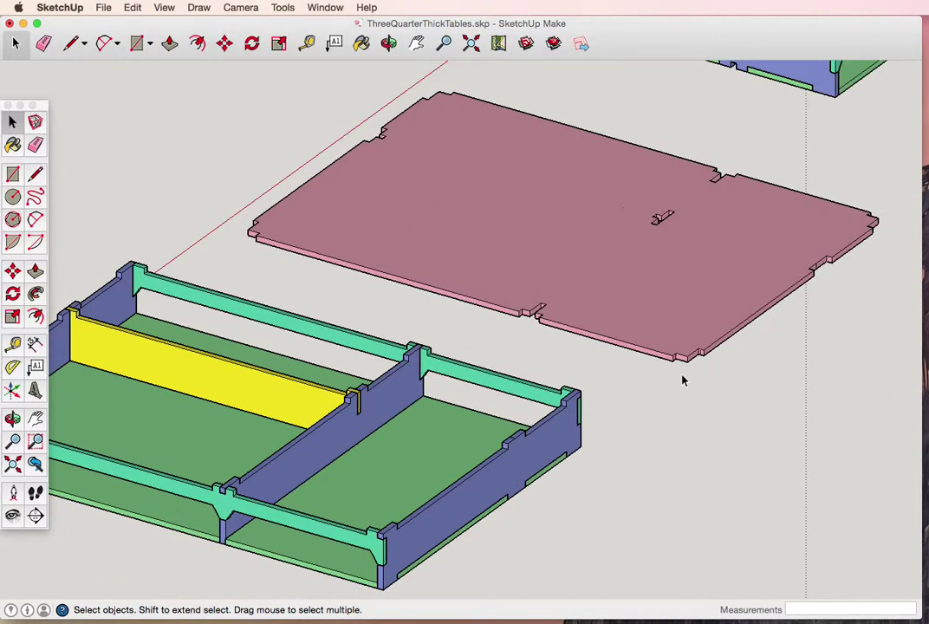
key("m")
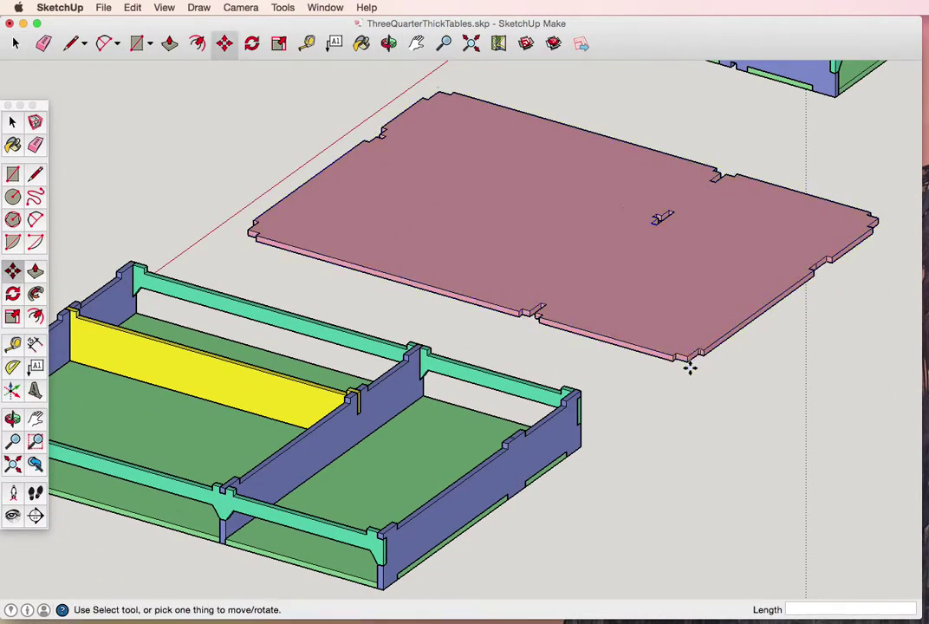
left_click(701, 357)
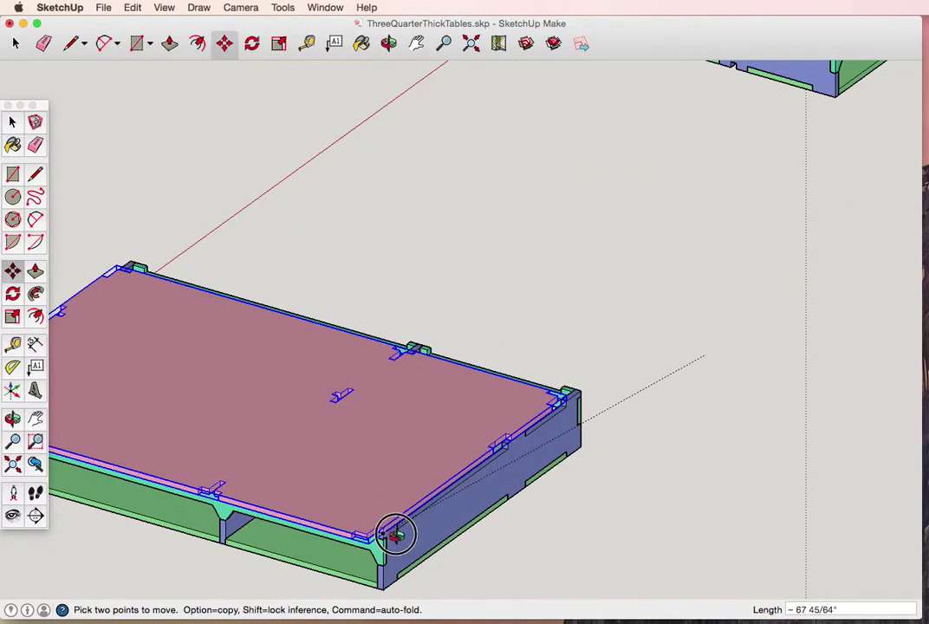
left_click(403, 531)
key("space")
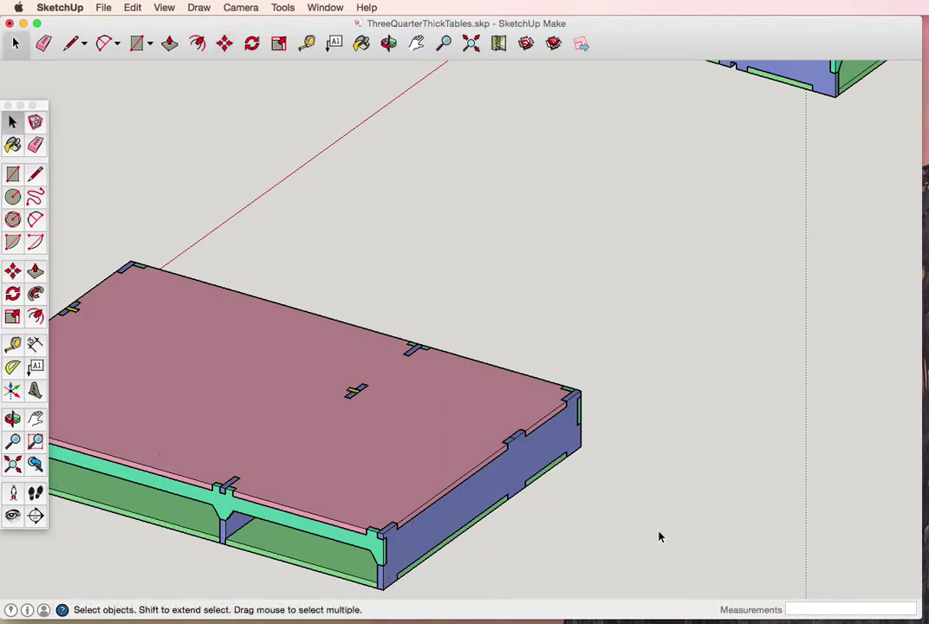
scroll(520, 483, "down", 3)
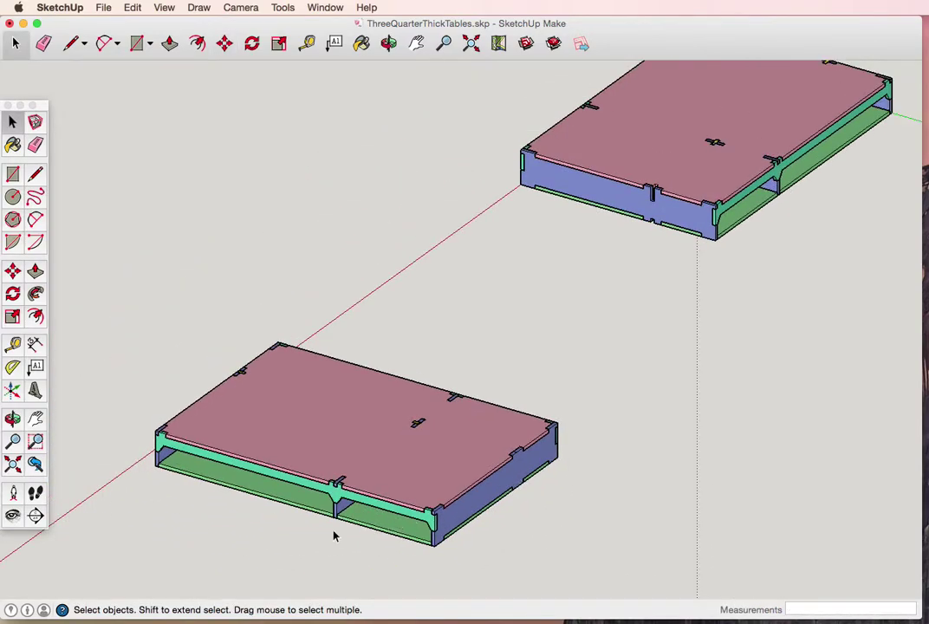
Step: Window-select every part of the capped second table and make them one group
key("o")
scroll(250, 520, "up", 3)
scroll(249, 520, "down", 2)
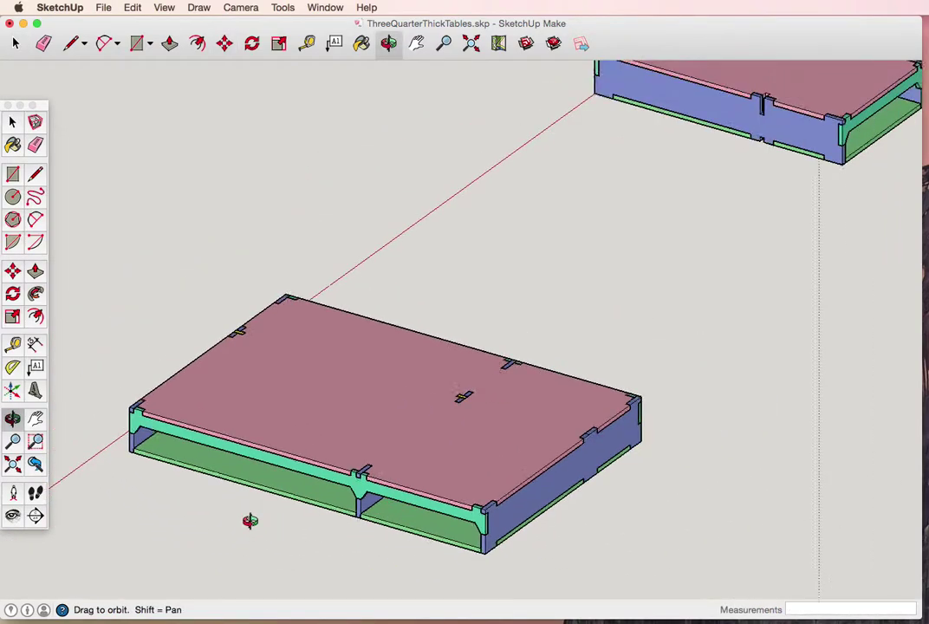
scroll(250, 520, "down", 1)
mouse_move(250, 520)
left_mouse_down()
mouse_move(762, 518)
mouse_move(581, 489)
left_mouse_up()
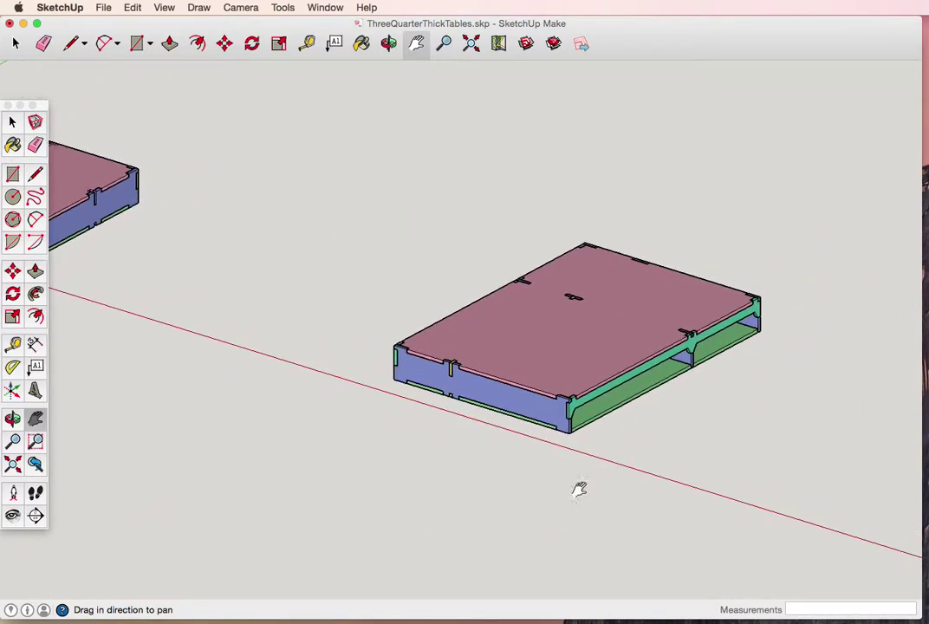
key("space")
mouse_move(370, 211)
left_mouse_down()
mouse_move(510, 278)
mouse_move(900, 522)
left_mouse_up()
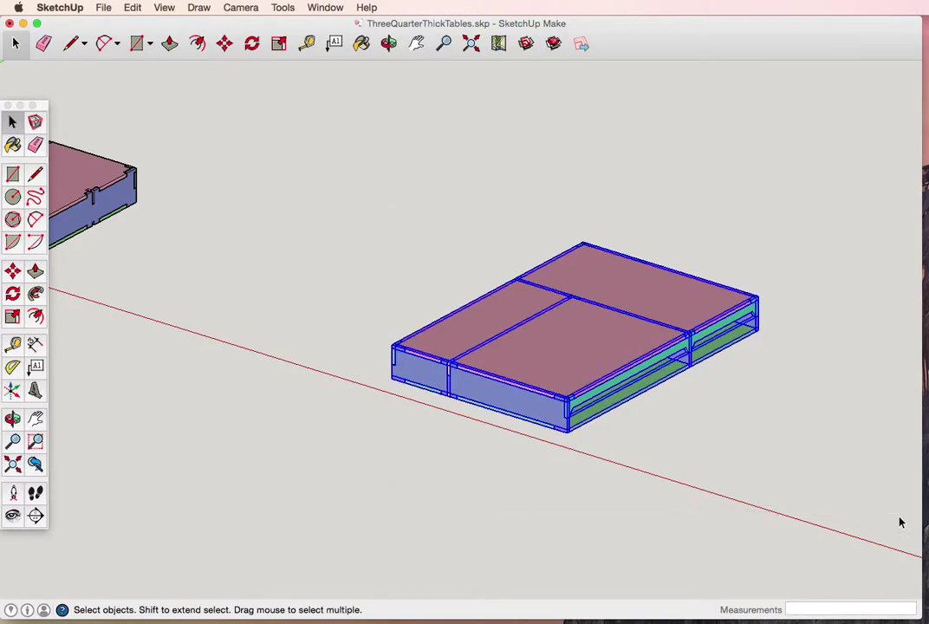
left_click(525, 325)
left_click_drag(381, 195, 765, 498)
right_click(587, 321)
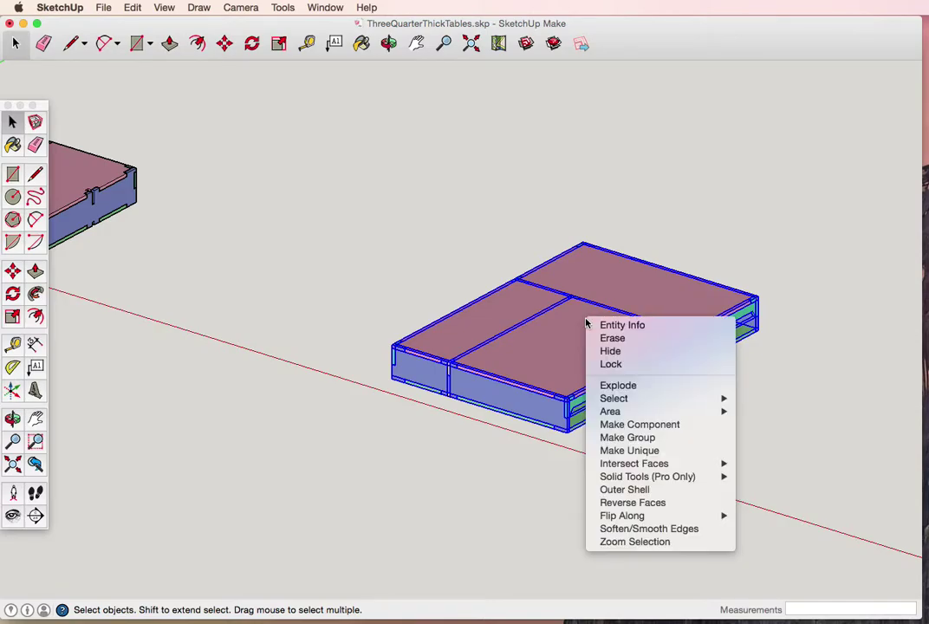
left_click(626, 439)
Step: Rotate the new table group about its tabletop to face a new direction
left_click(662, 456)
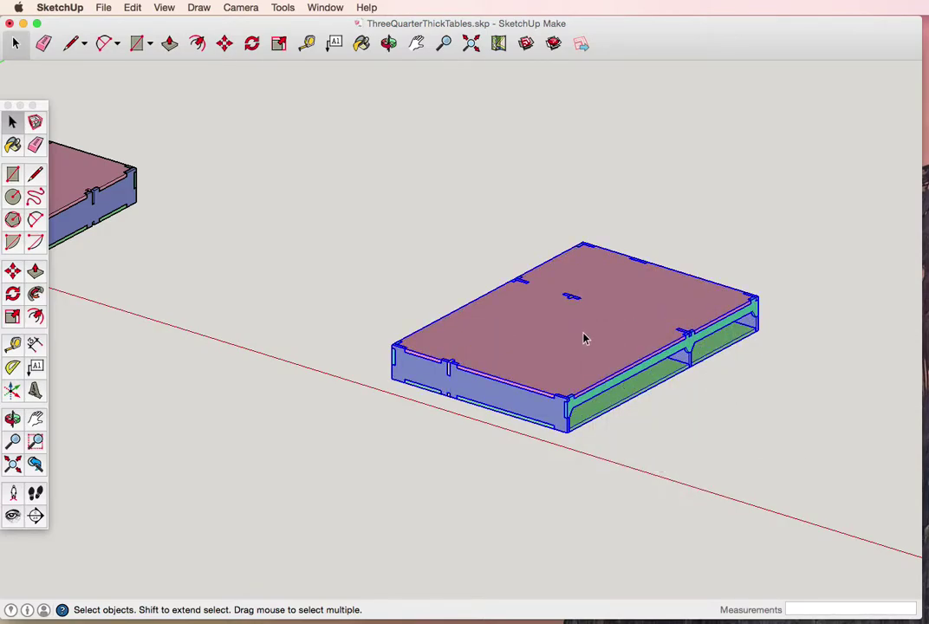
key("m")
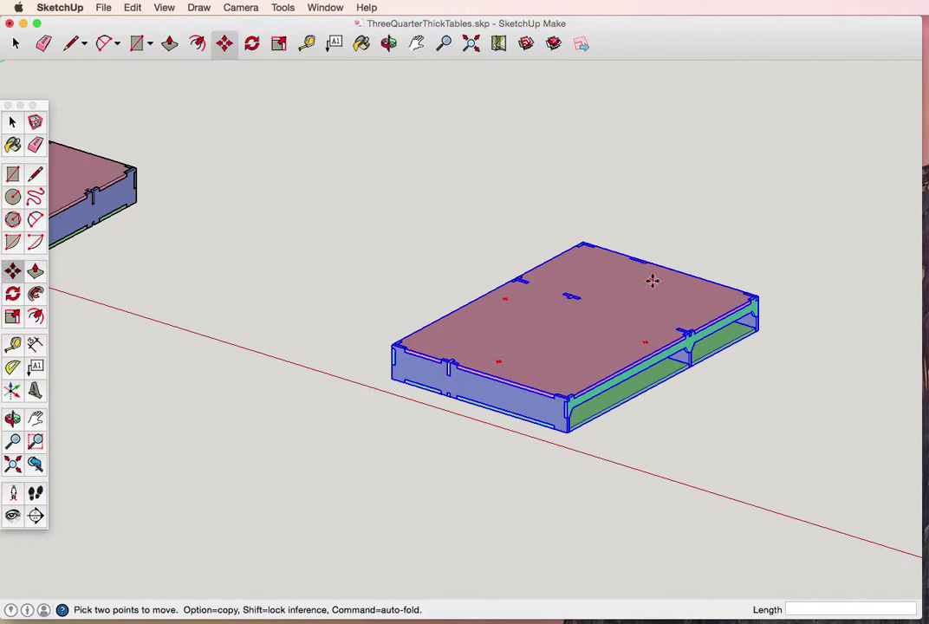
key("space")
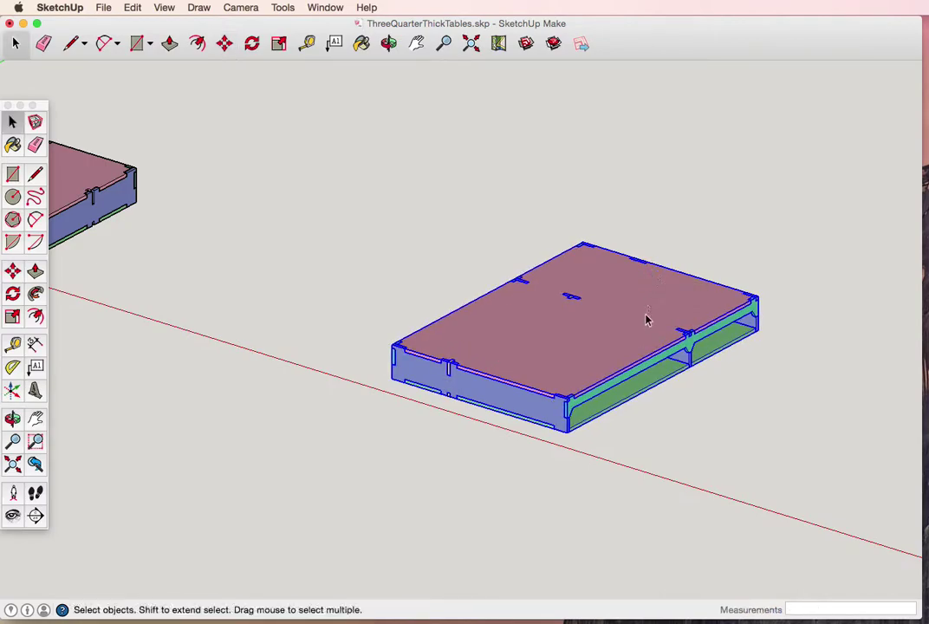
key("m")
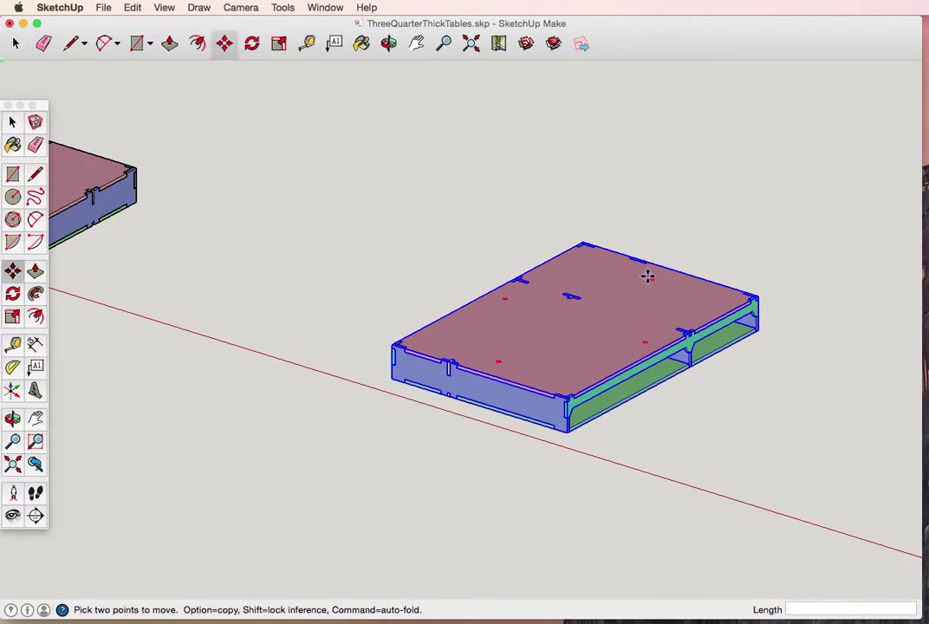
key("q")
left_click(649, 280)
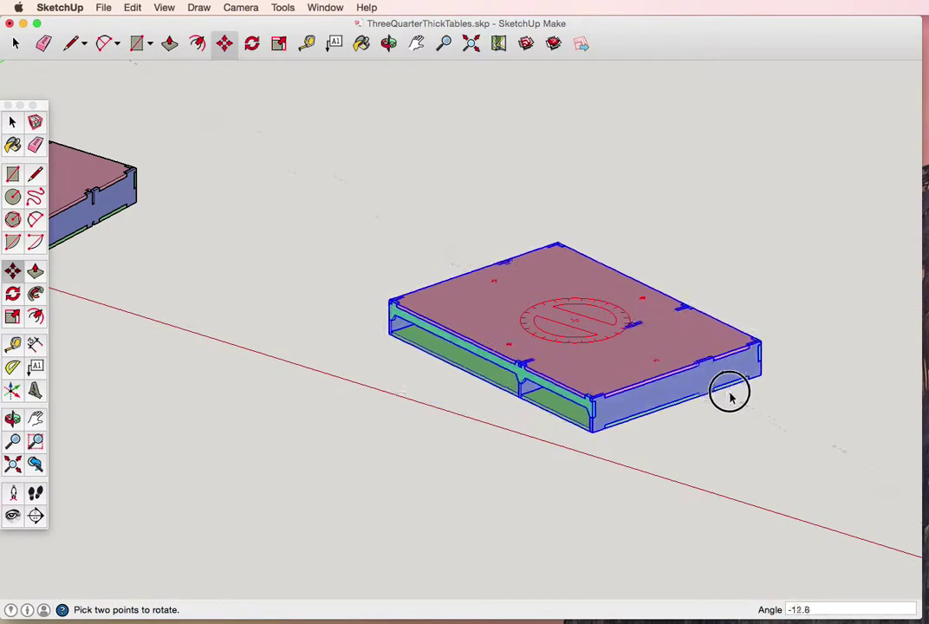
key("m")
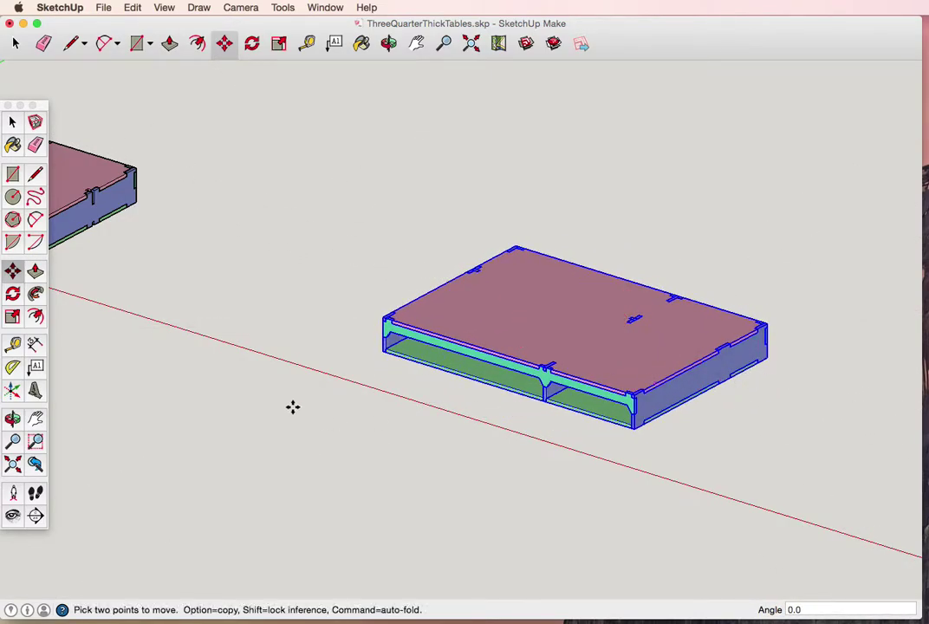
scroll(243, 348, "down", 3)
scroll(244, 349, "down", 1)
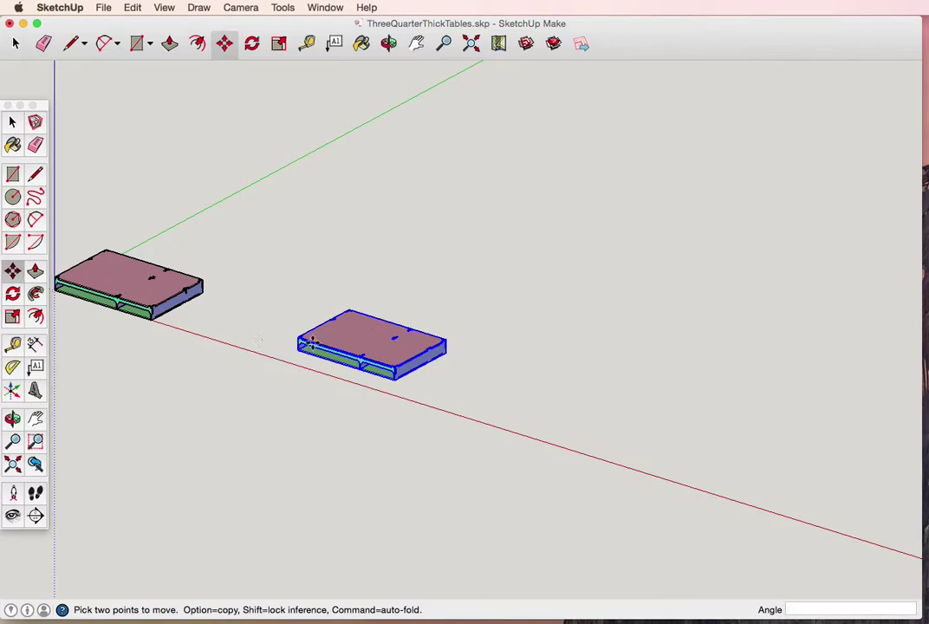
Step: Slide the table group along the red axis and snap its corner against the first table
left_click_drag(334, 342, 226, 318)
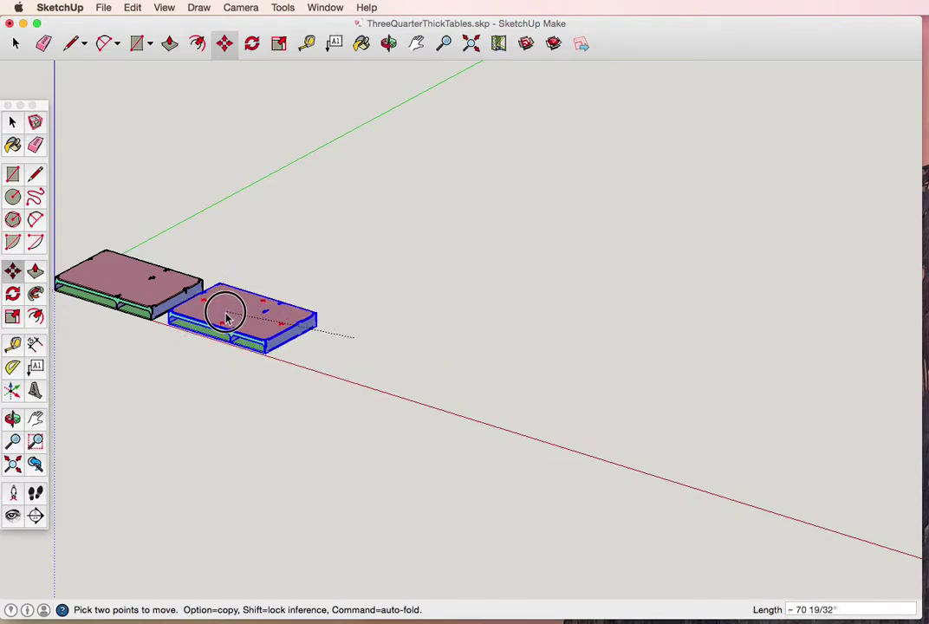
key("h")
mouse_move(89, 365)
left_mouse_down()
mouse_move(249, 365)
mouse_move(431, 417)
left_mouse_up()
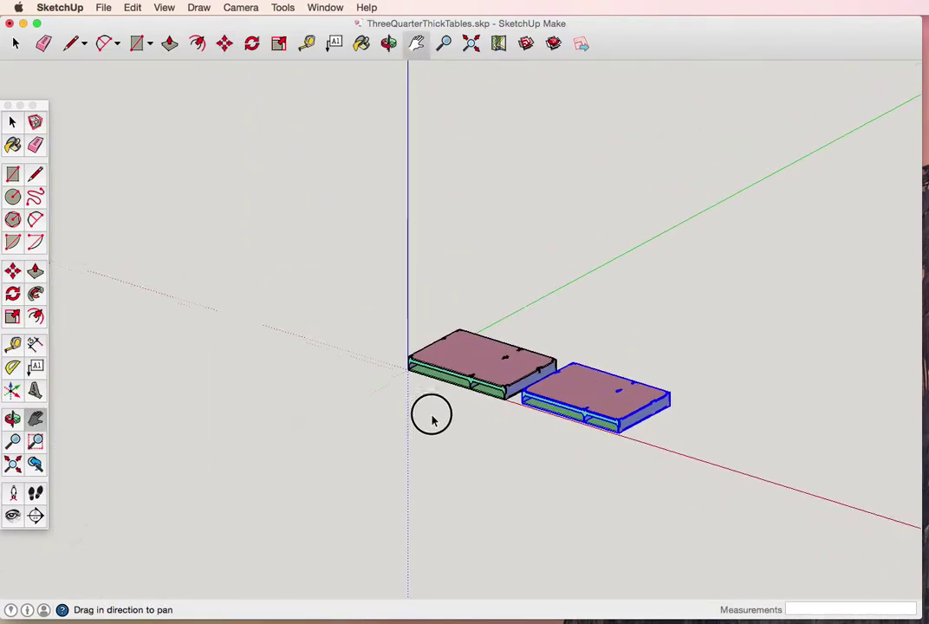
scroll(490, 355, "up", 10)
scroll(490, 355, "down", 5)
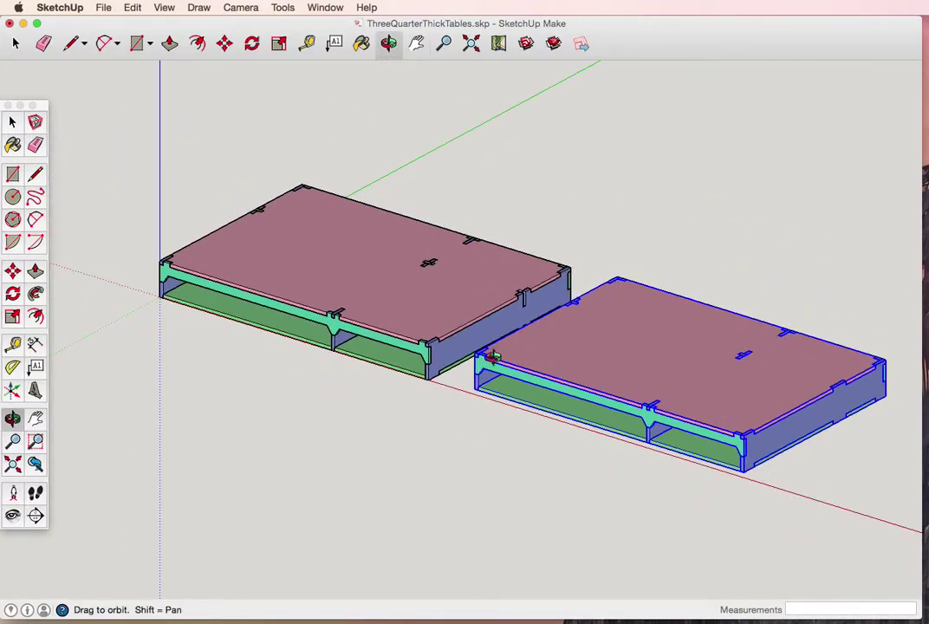
mouse_move(491, 355)
left_mouse_down()
mouse_move(564, 286)
mouse_move(629, 326)
mouse_move(636, 370)
left_mouse_up()
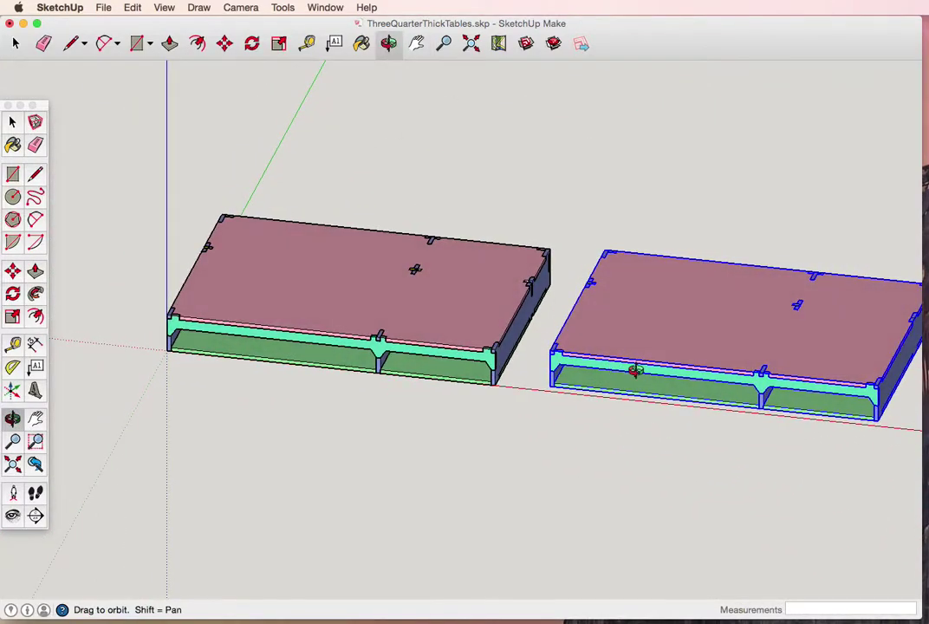
scroll(635, 370, "up", 3)
key("m")
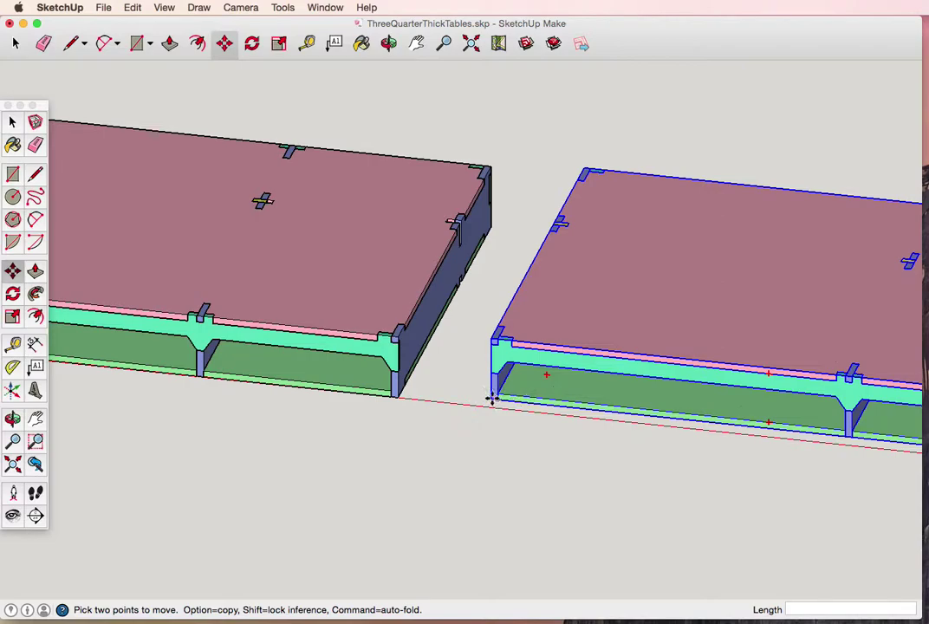
left_click(492, 400)
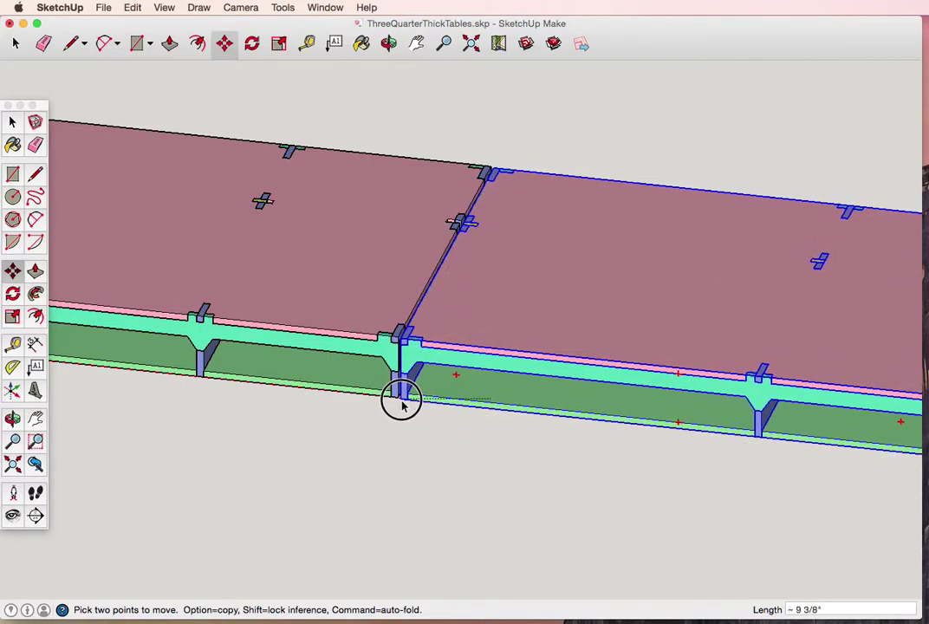
left_click(401, 399)
key("space")
left_click(455, 457)
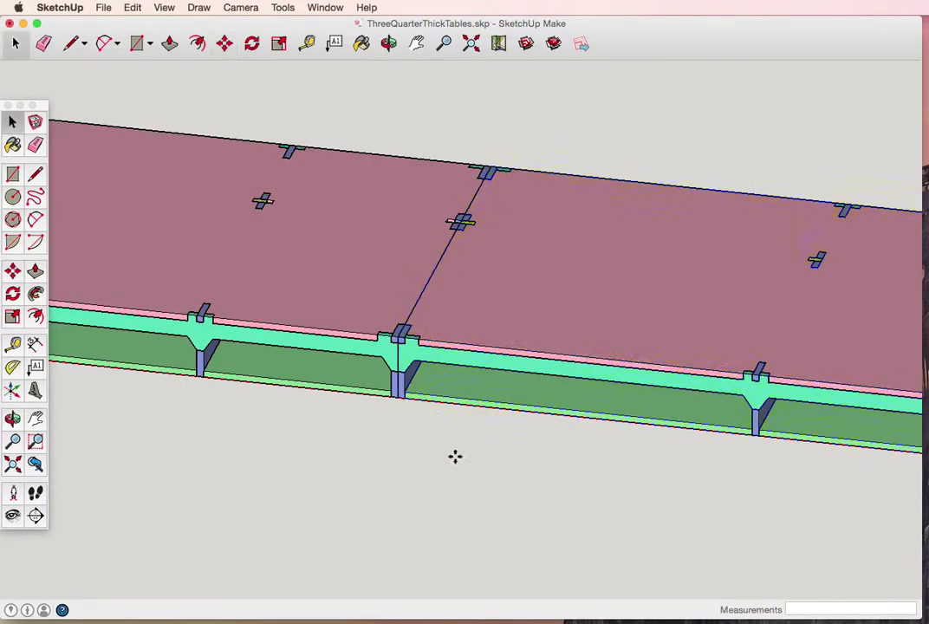
Step: Nudge the right table group slightly away to leave a narrow gap
left_click(535, 257)
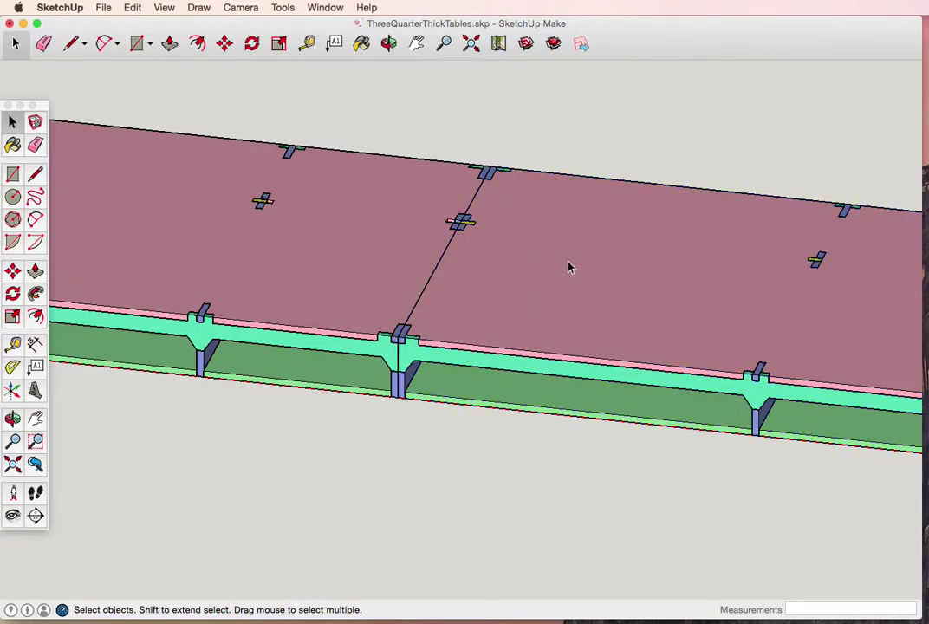
key("m")
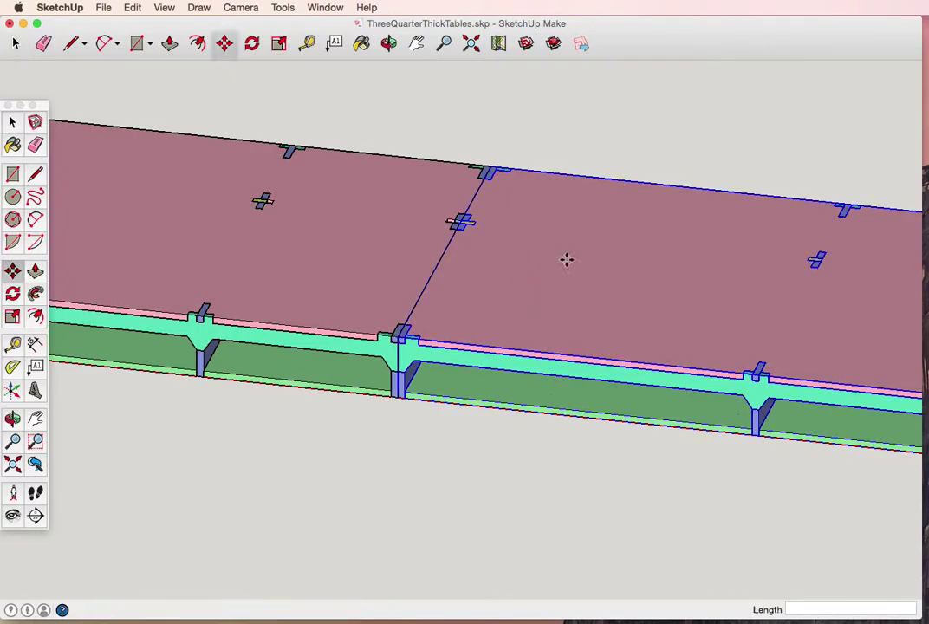
left_click_drag(568, 261, 594, 267)
scroll(427, 462, "down", 5)
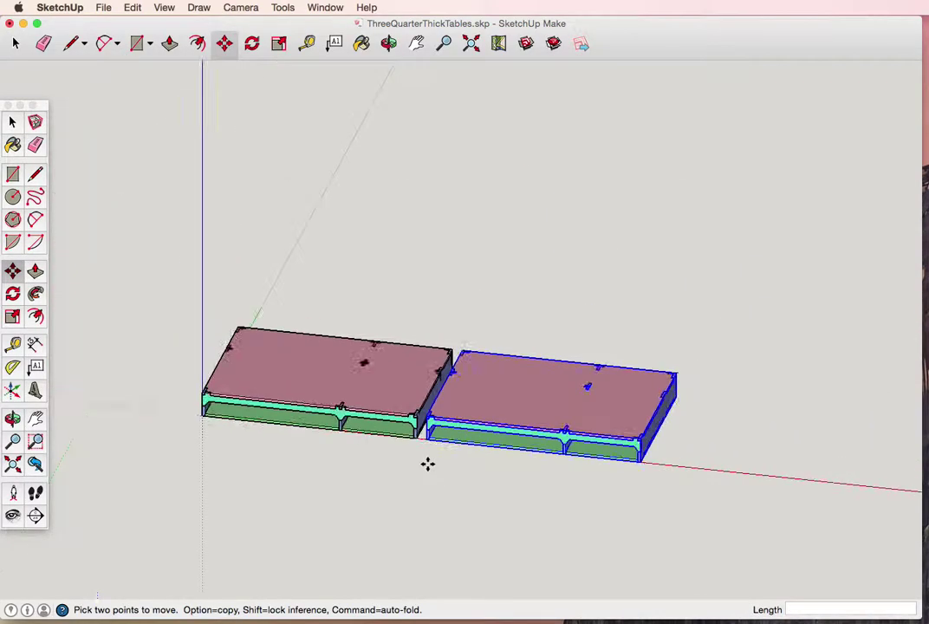
scroll(428, 463, "up", 1)
scroll(427, 464, "up", 2)
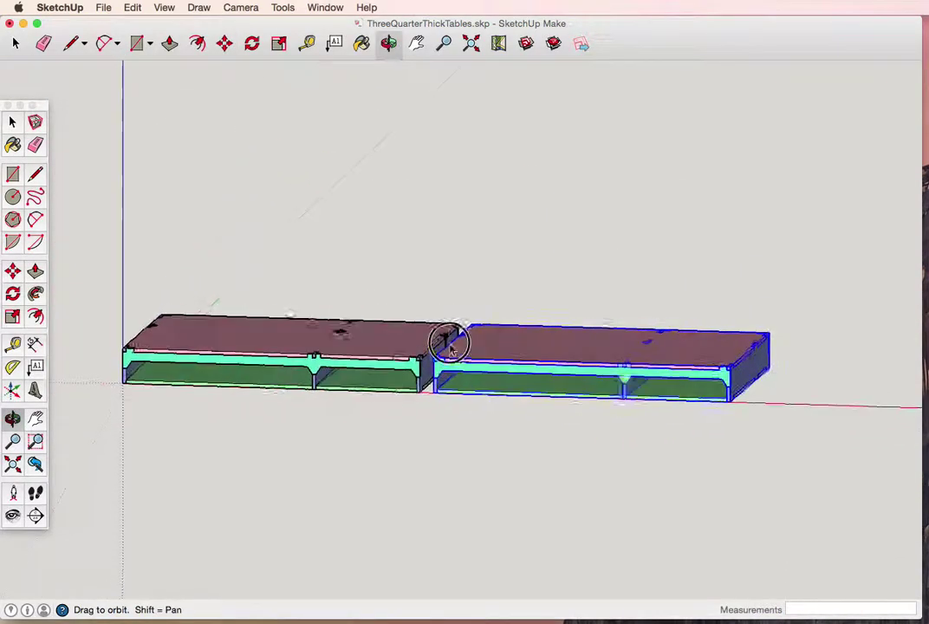